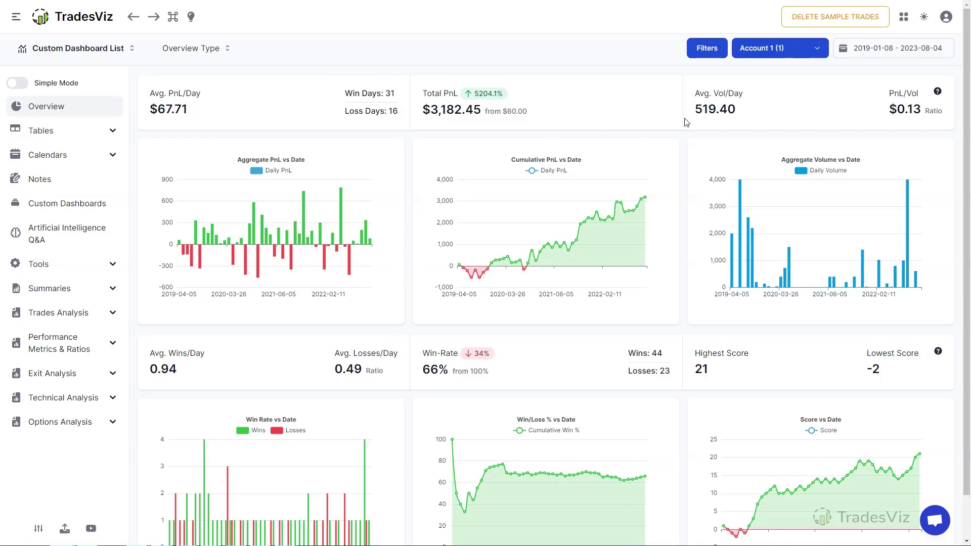
Step: Filter the dashboard to both Account 1 and Account 2
{"action": "left_click", "coordinate": [777, 49]}
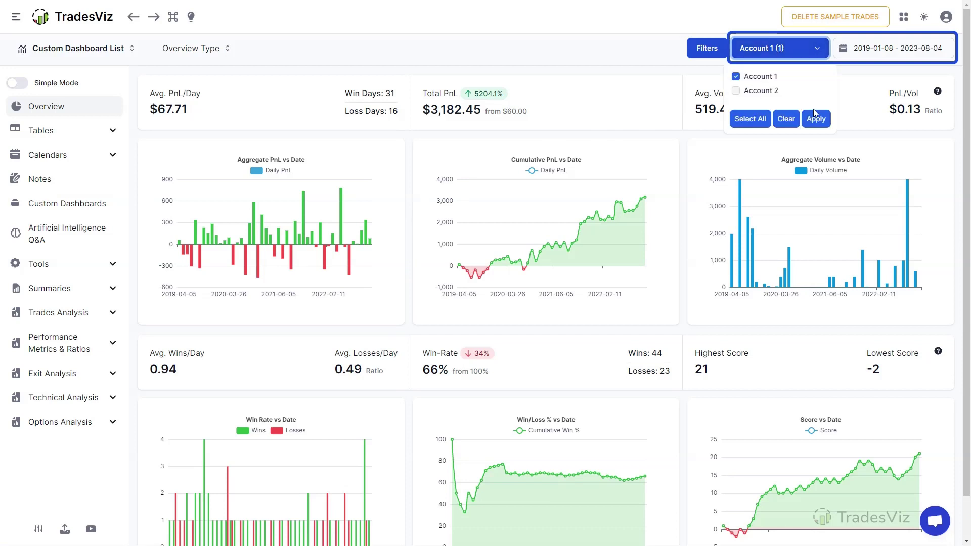
{"action": "left_click", "coordinate": [761, 92]}
{"action": "left_click", "coordinate": [814, 119]}
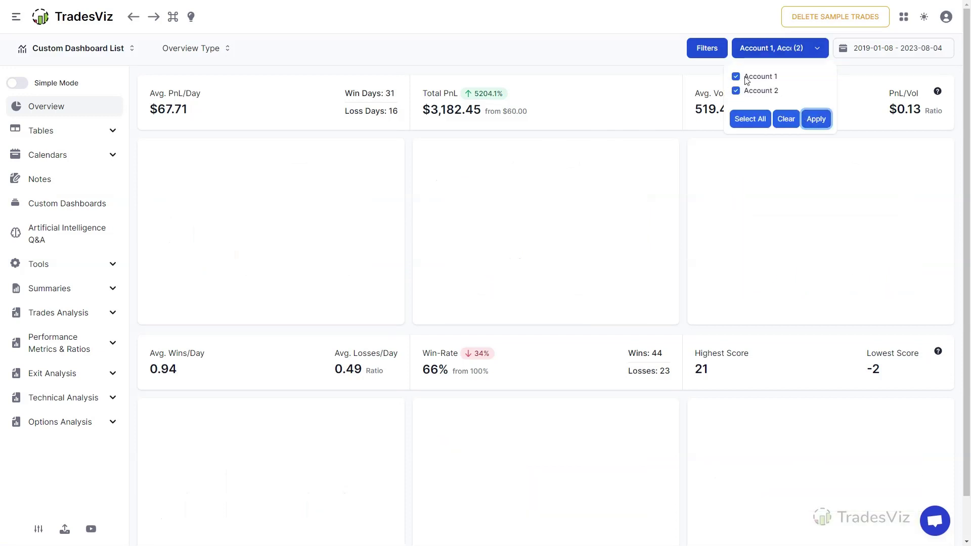
Step: Narrow the account filter back to Account 1 only
{"action": "left_click", "coordinate": [736, 77]}
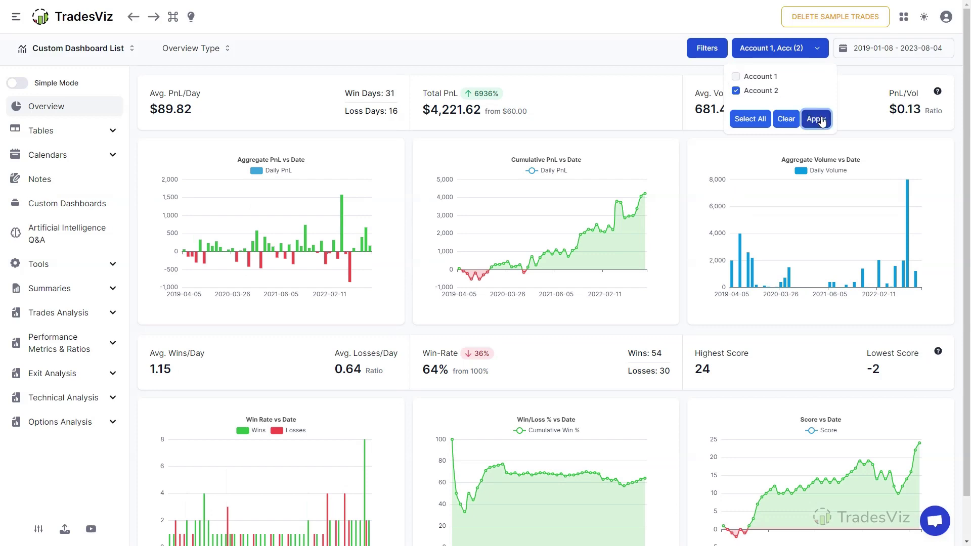
{"action": "left_click", "coordinate": [735, 77]}
{"action": "left_click", "coordinate": [735, 90]}
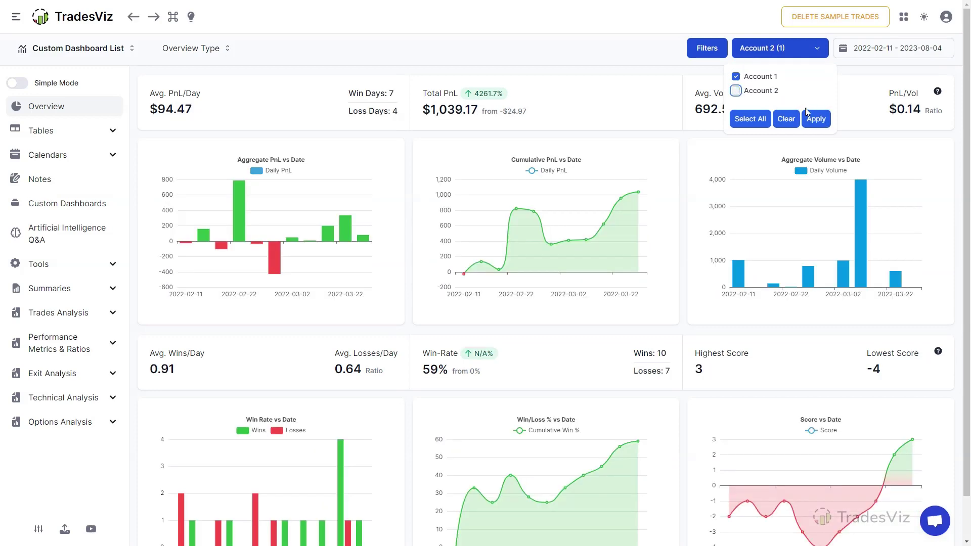
{"action": "left_click", "coordinate": [815, 119]}
{"action": "left_click", "coordinate": [864, 89]}
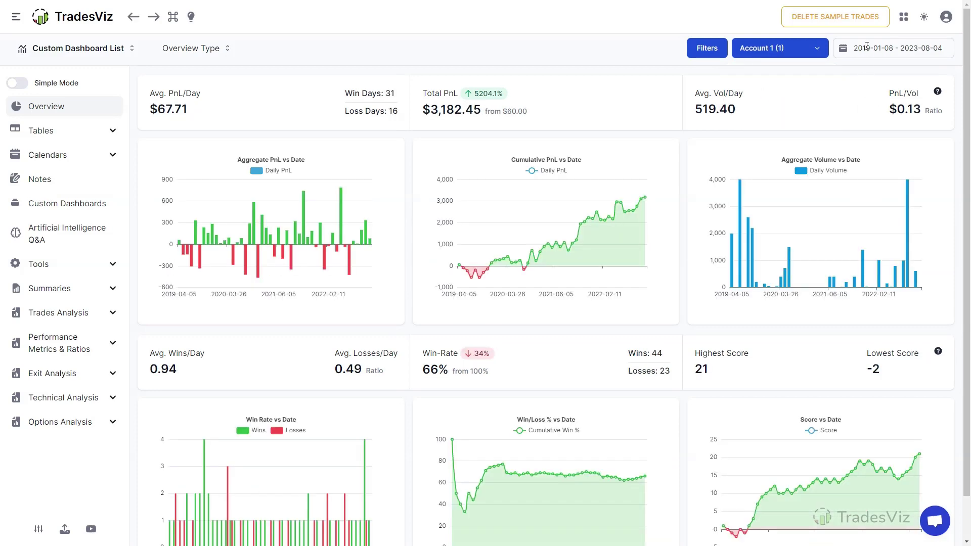
Step: Try the Last 1 Year preset, then restore the full 2019-01-08 to 2023-08-04 range
{"action": "left_click", "coordinate": [866, 48]}
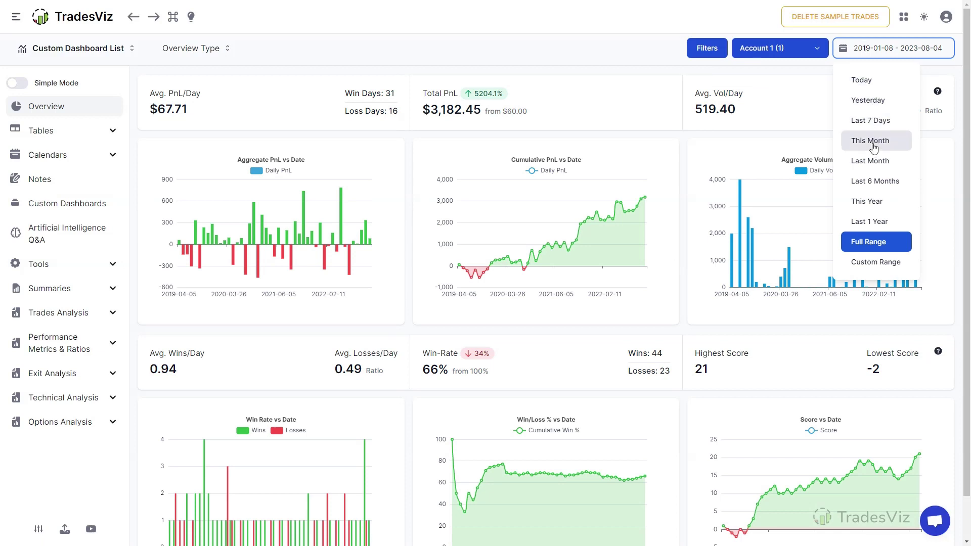
{"action": "left_click", "coordinate": [884, 223]}
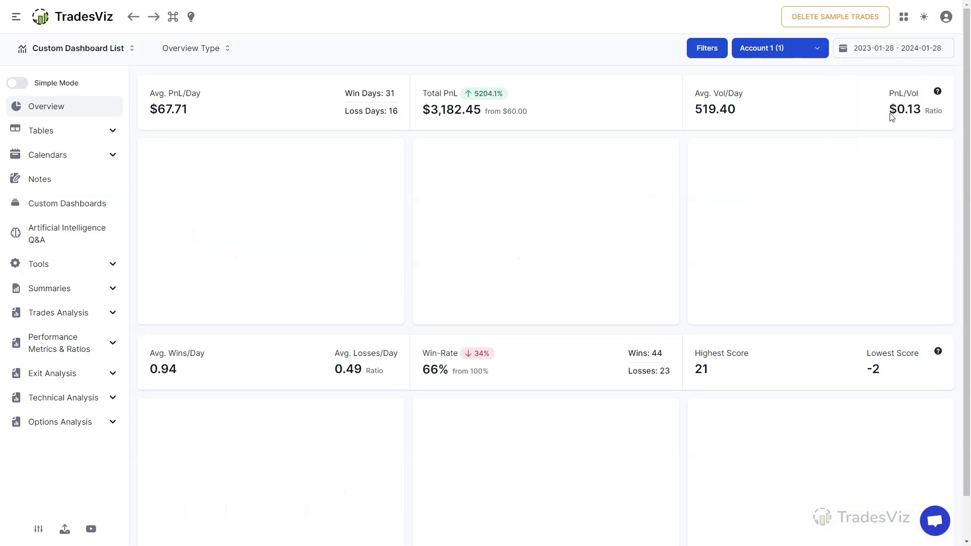
{"action": "left_click", "coordinate": [878, 48]}
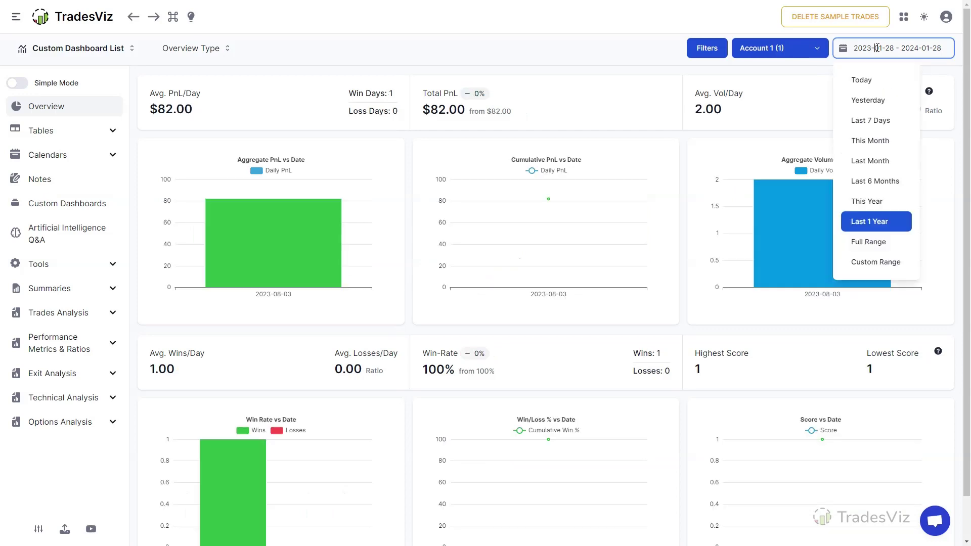
{"action": "left_click", "coordinate": [885, 243]}
{"action": "left_click", "coordinate": [861, 55]}
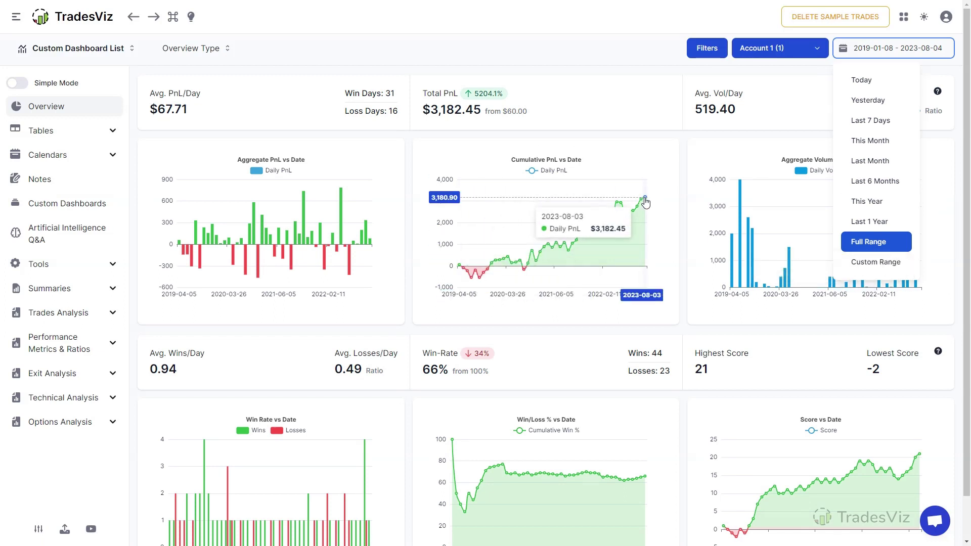
{"action": "left_click", "coordinate": [889, 273]}
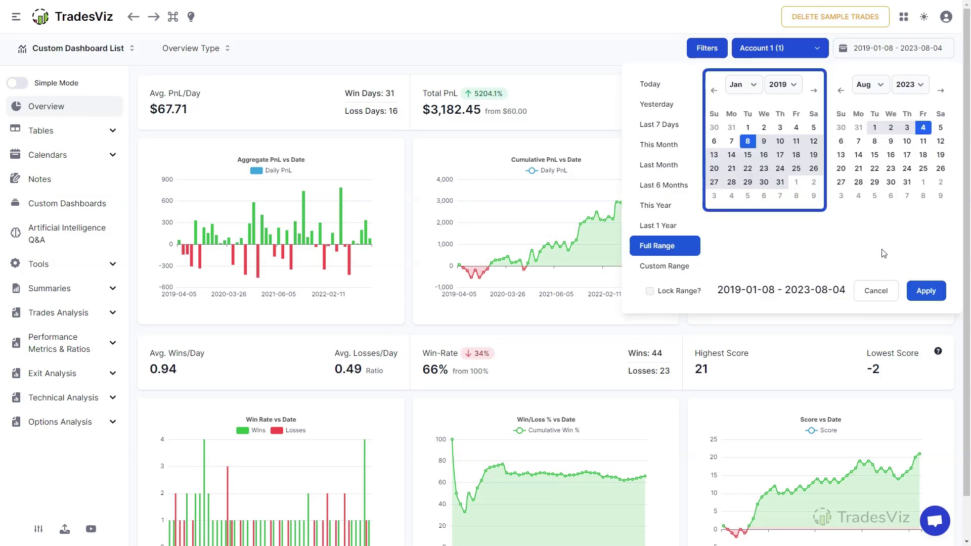
{"action": "left_click", "coordinate": [879, 86]}
{"action": "left_click", "coordinate": [871, 118]}
{"action": "left_click", "coordinate": [910, 85]}
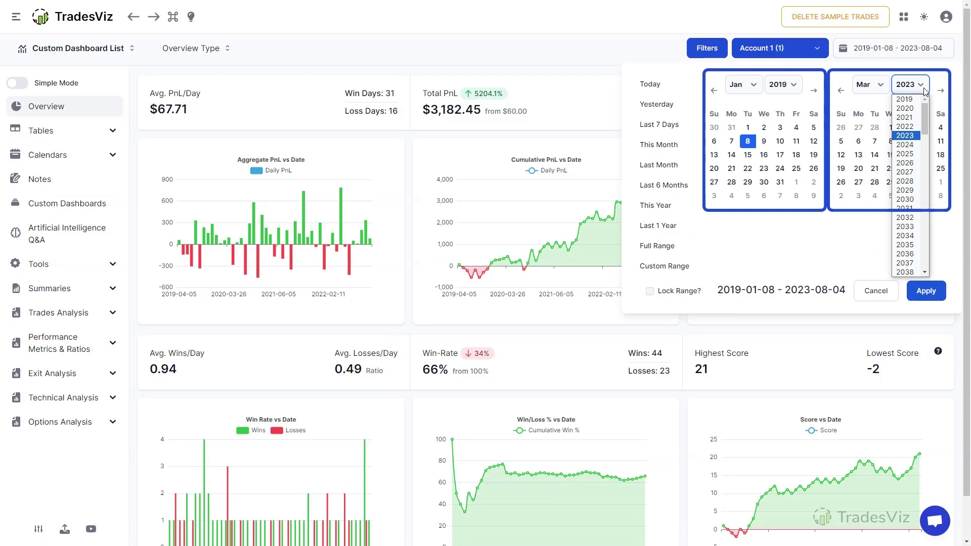
{"action": "left_click", "coordinate": [911, 127]}
{"action": "left_click", "coordinate": [907, 154]}
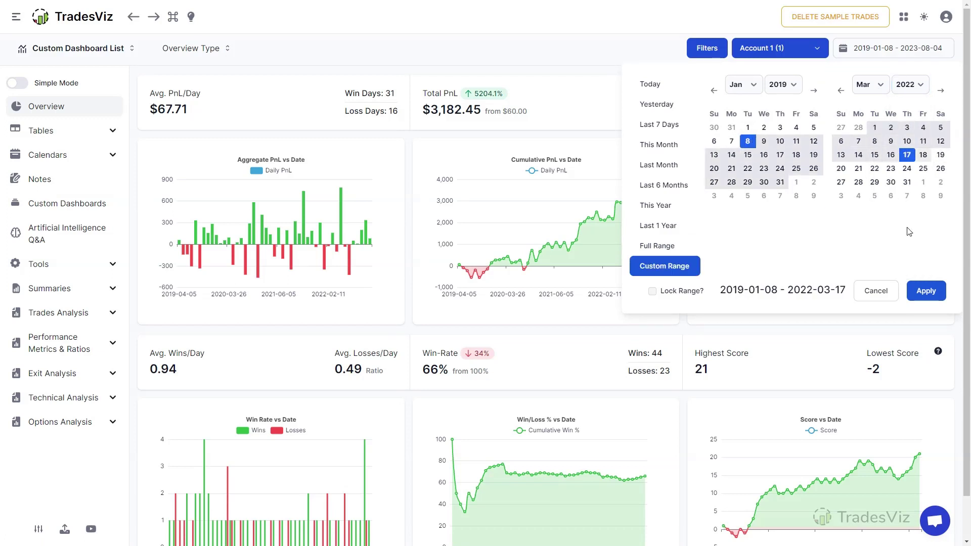
{"action": "left_click_drag", "start_coordinate": [720, 290], "coordinate": [843, 293]}
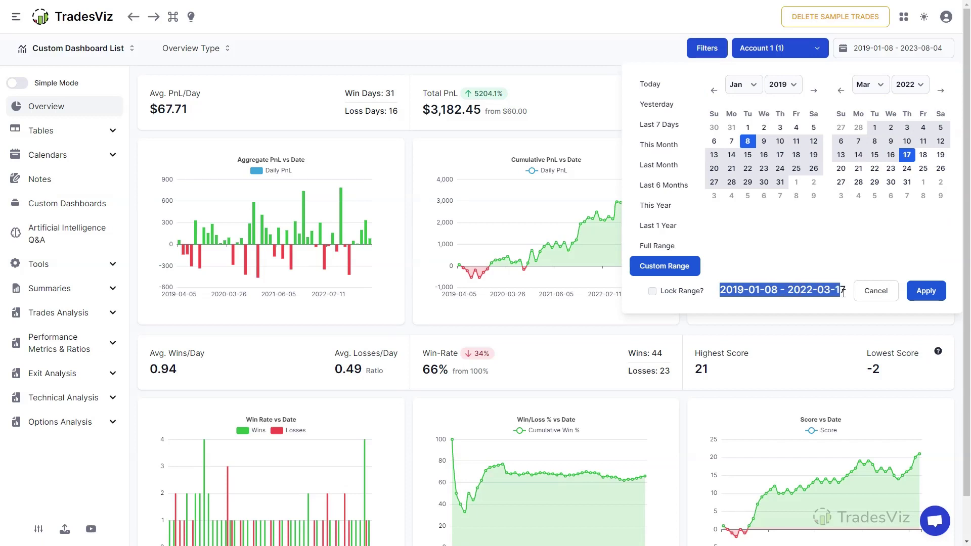
{"action": "left_click", "coordinate": [934, 298]}
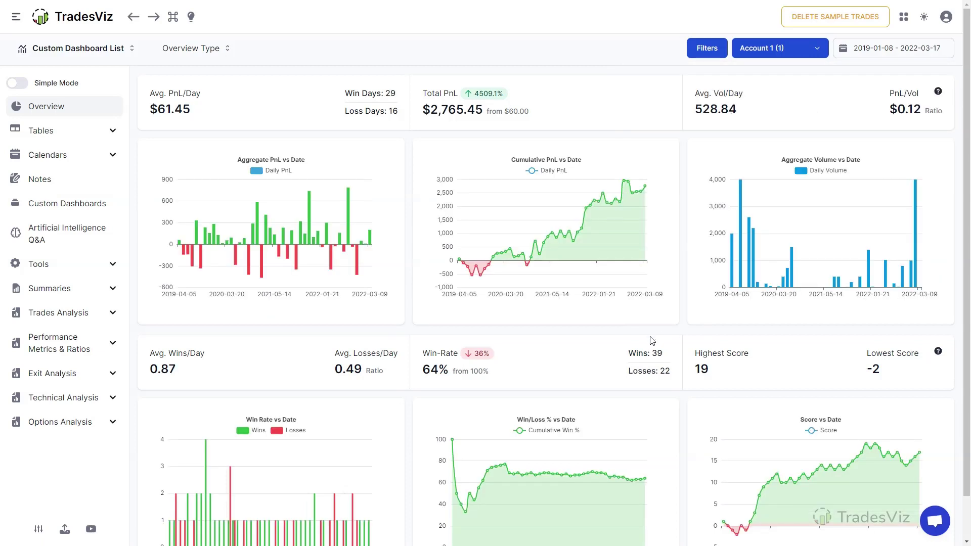
Step: Return to the full 2019-01-08 to 2023-08-04 range and open the Filters panel
{"action": "mouse_move", "coordinate": [645, 241]}
{"action": "left_click", "coordinate": [878, 49]}
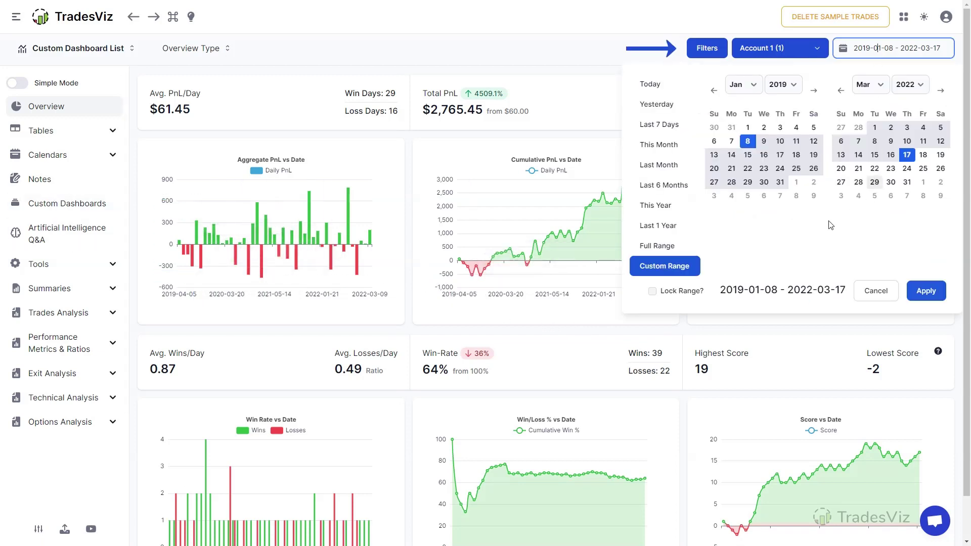
{"action": "left_click", "coordinate": [657, 245]}
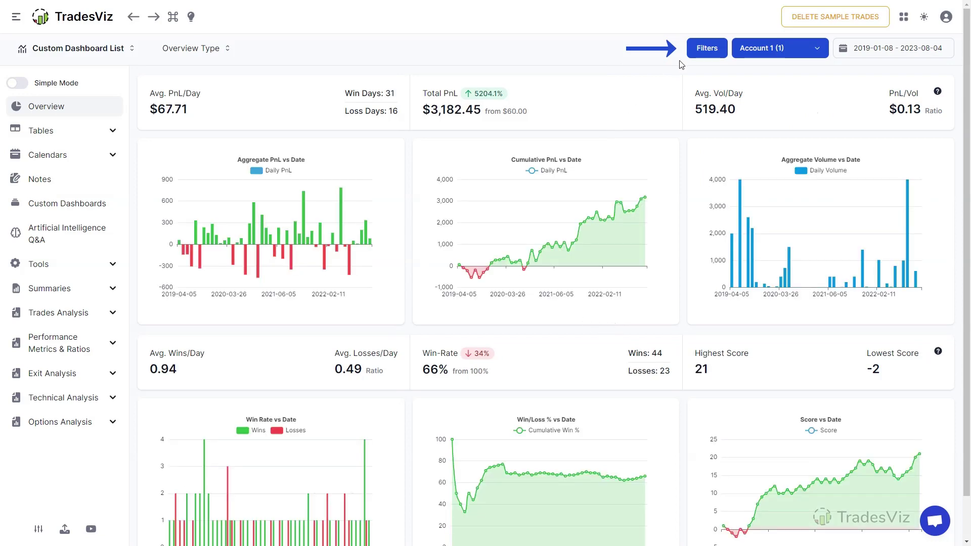
{"action": "left_click", "coordinate": [707, 49]}
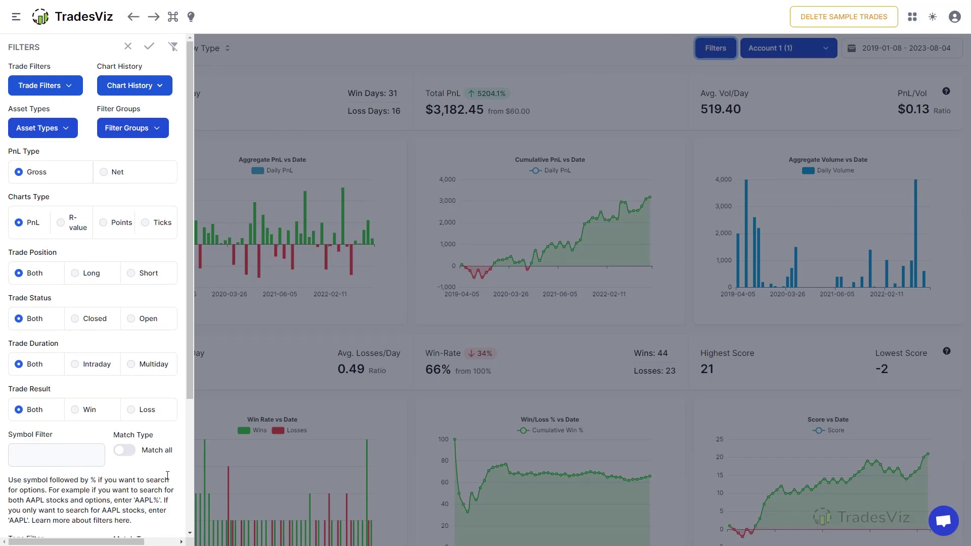
Step: Stage Price Range filters 0 - 1.99, 2 - 4.99, 5 - 9.99, 10 - 19.99, 20 - 49.99 and 50 - 99.99
{"action": "left_click", "coordinate": [50, 86]}
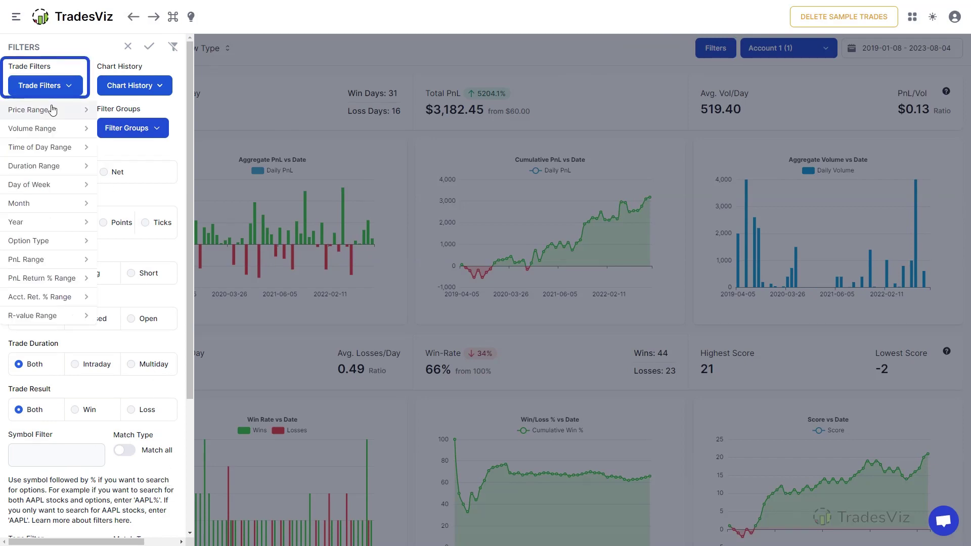
{"action": "mouse_move", "coordinate": [52, 130]}
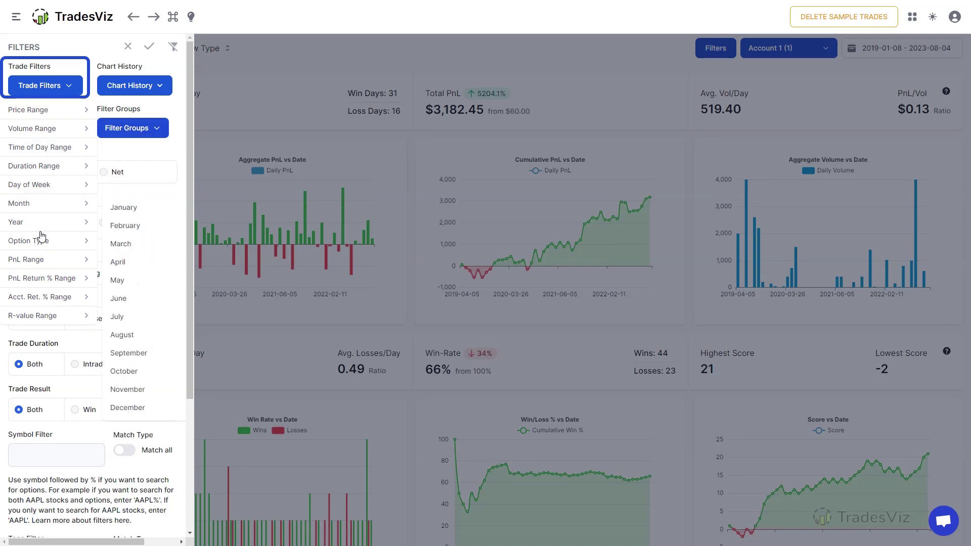
{"action": "mouse_move", "coordinate": [44, 242]}
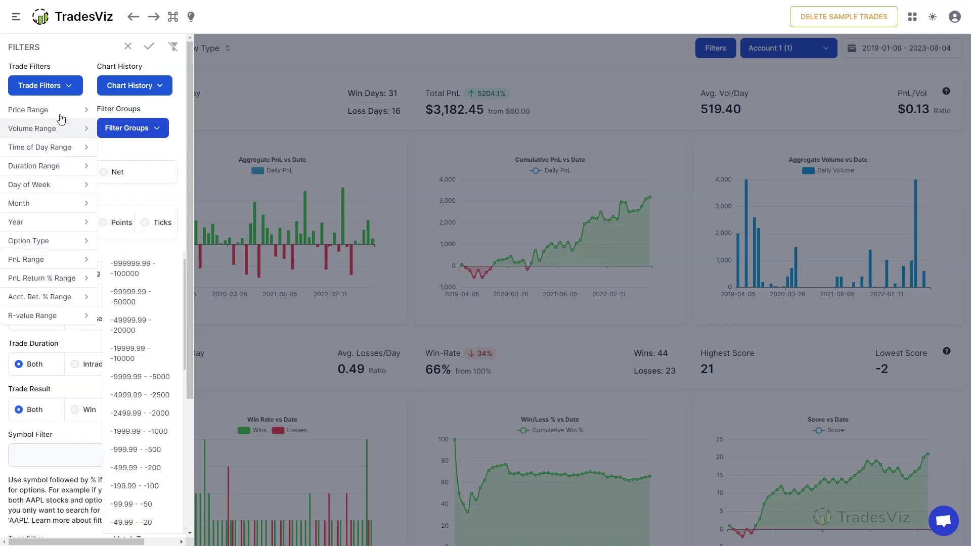
{"action": "left_click", "coordinate": [118, 116]}
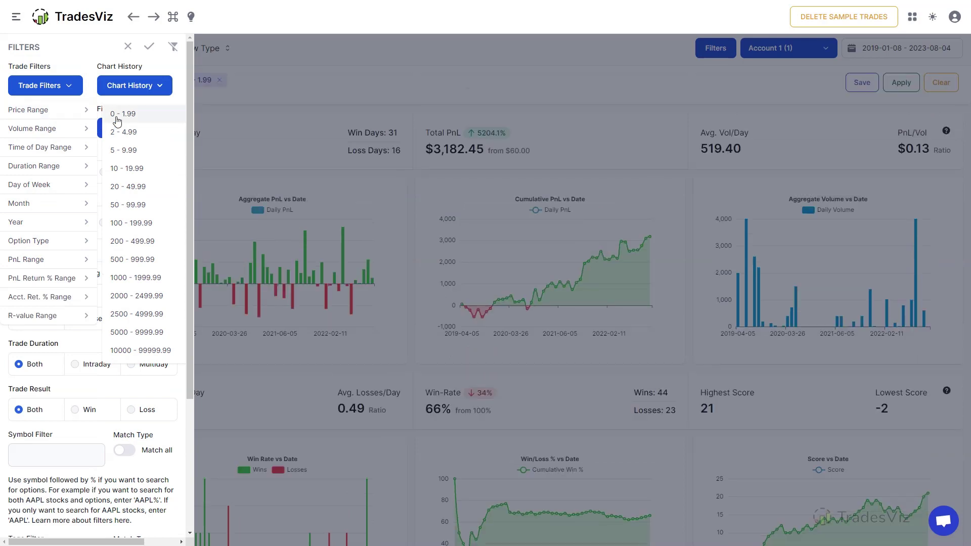
{"action": "left_click", "coordinate": [125, 133]}
{"action": "left_click", "coordinate": [128, 152]}
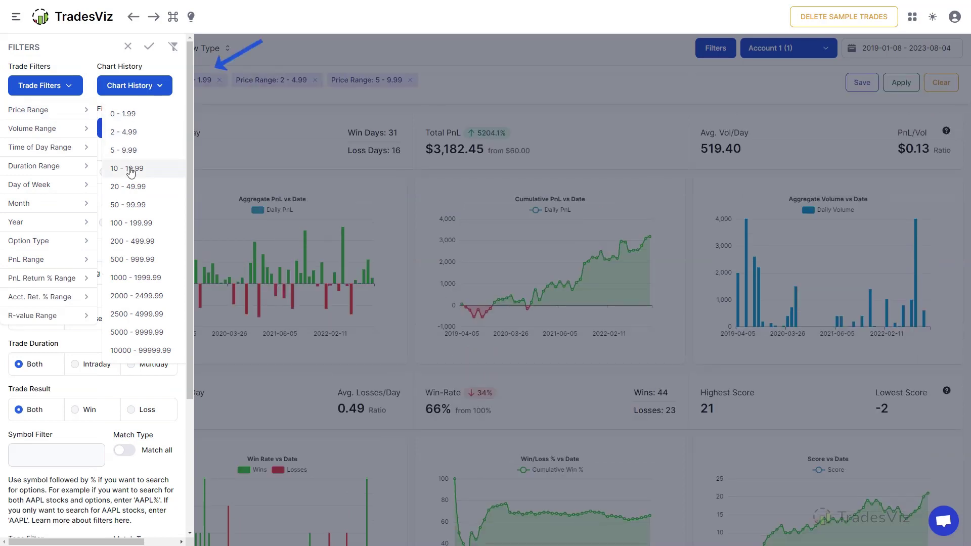
{"action": "left_click", "coordinate": [128, 170]}
{"action": "left_click", "coordinate": [130, 187]}
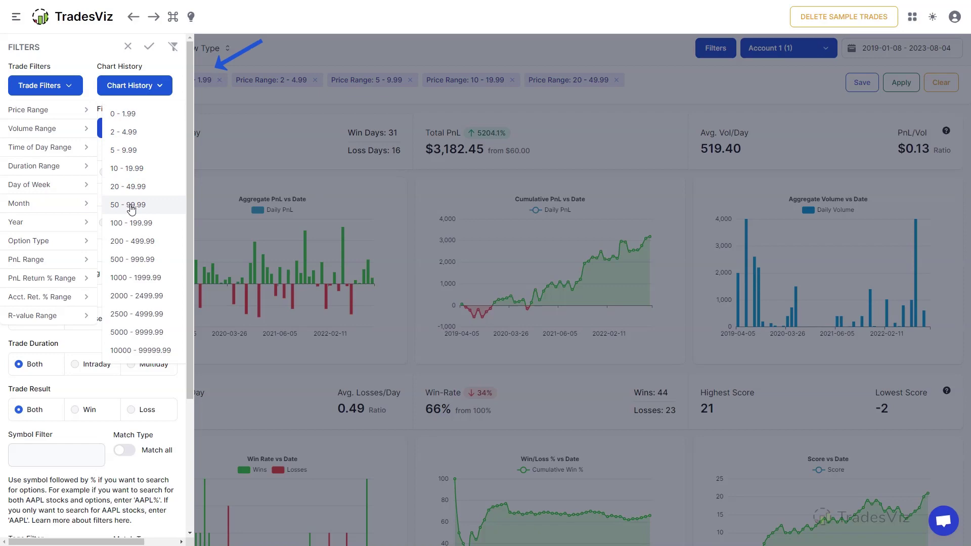
{"action": "left_click", "coordinate": [131, 206]}
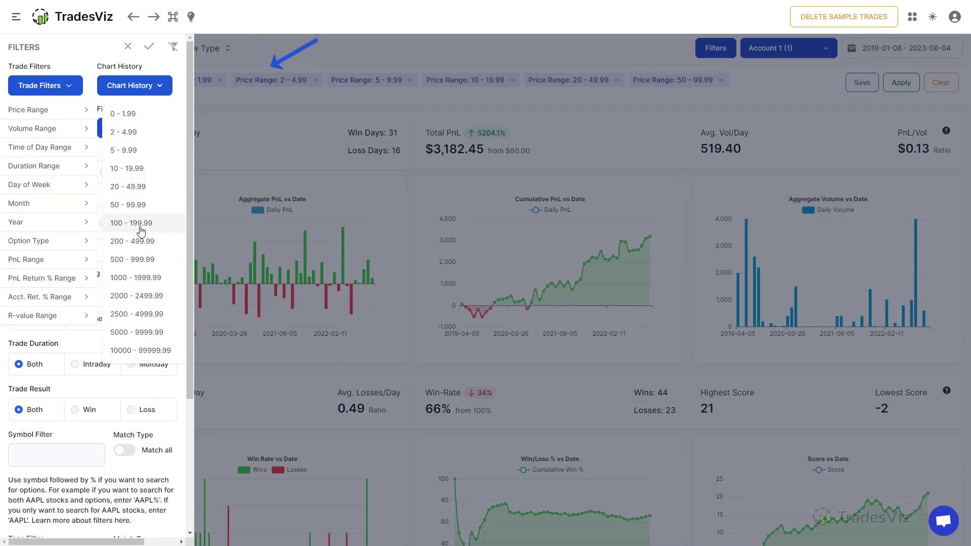
Step: Apply the six staged price-range filters and go to Trades Analysis > Profit and Loss
{"action": "left_click", "coordinate": [409, 112]}
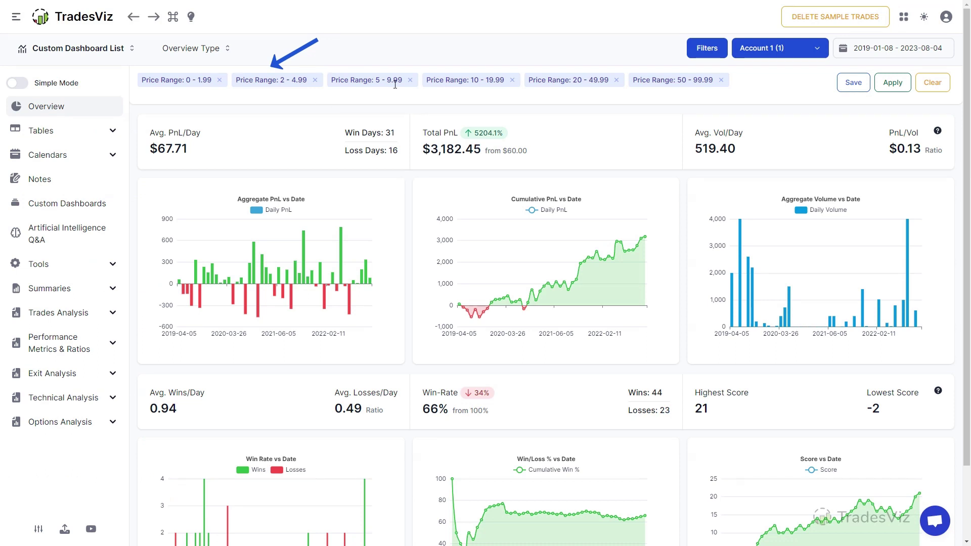
{"action": "left_click", "coordinate": [891, 86]}
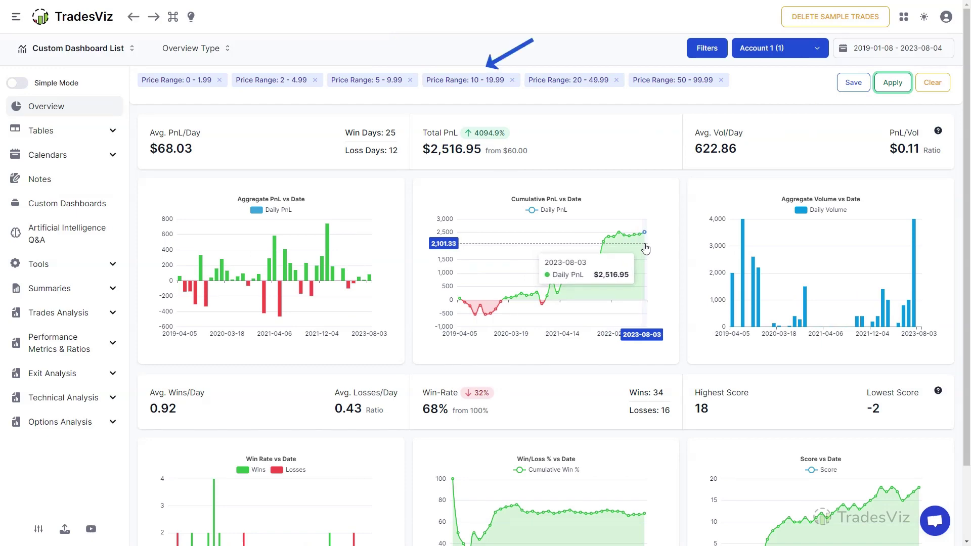
{"action": "left_click", "coordinate": [44, 314]}
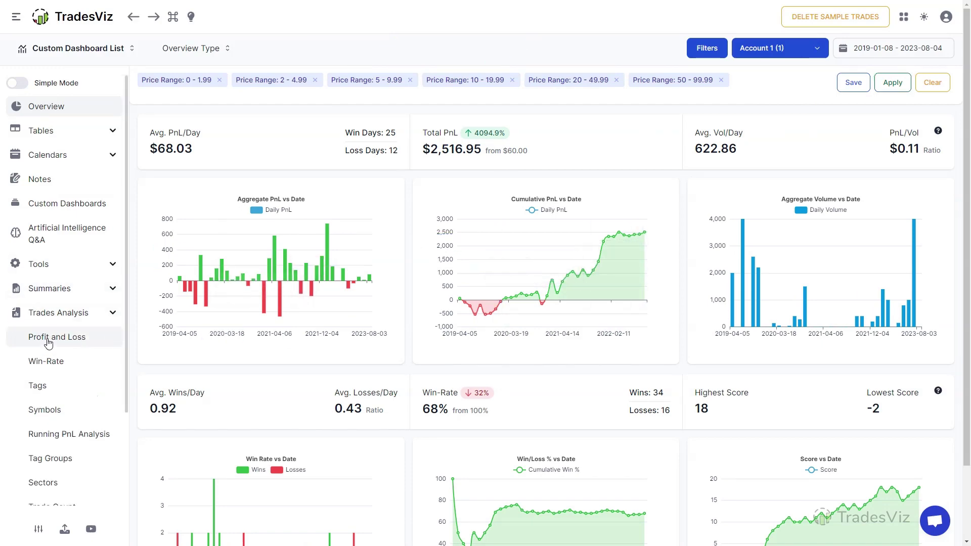
{"action": "left_click", "coordinate": [48, 340]}
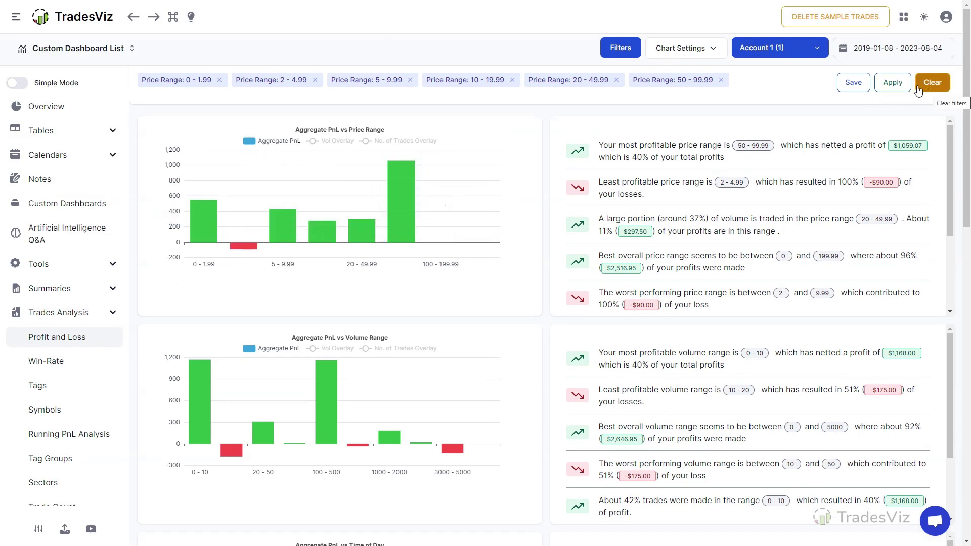
Step: Save the six active price-range filters as a new filter group called 'Price'
{"action": "left_click", "coordinate": [853, 82]}
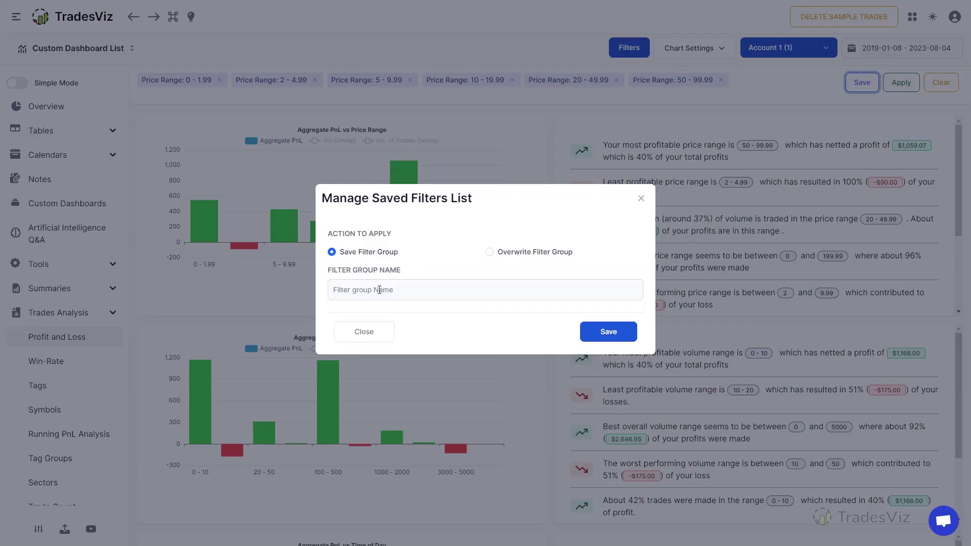
{"action": "left_click", "coordinate": [379, 290]}
{"action": "type", "text": "Price"}
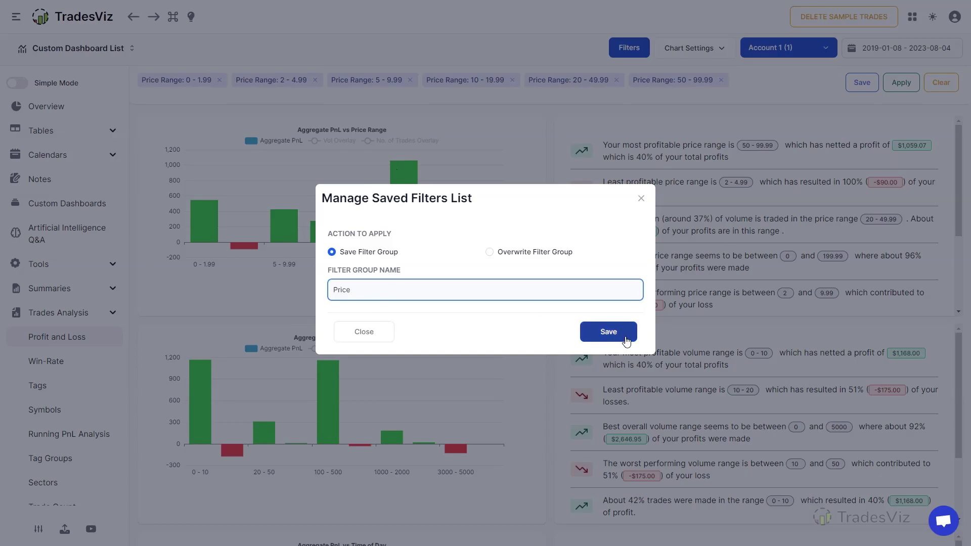
{"action": "left_click", "coordinate": [606, 331]}
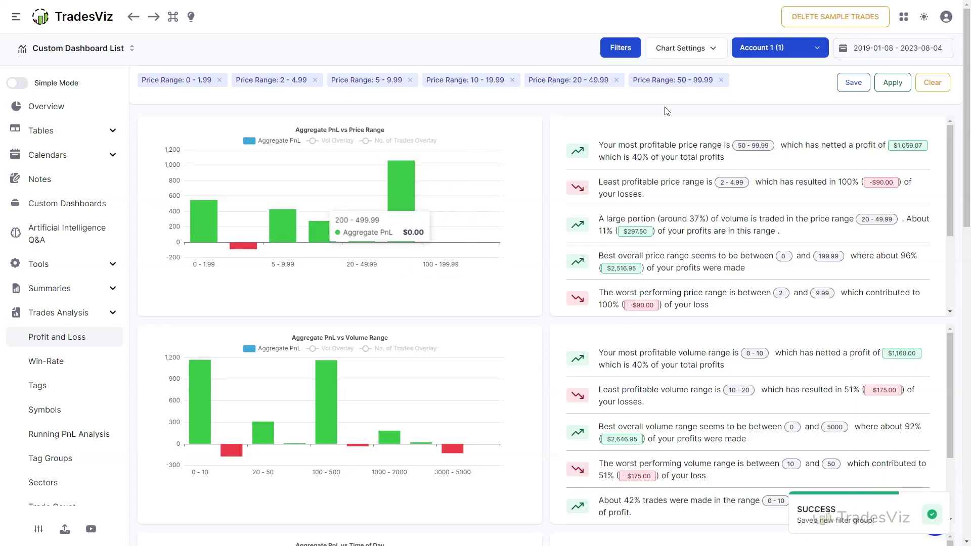
Step: Delete the 'Price' group from the saved Filter Groups list
{"action": "left_click", "coordinate": [620, 48]}
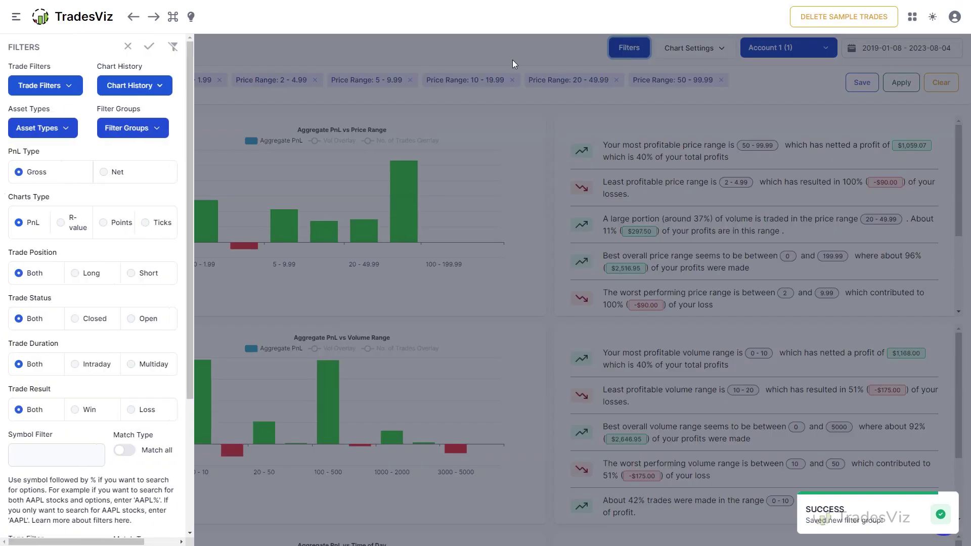
{"action": "left_click", "coordinate": [131, 128]}
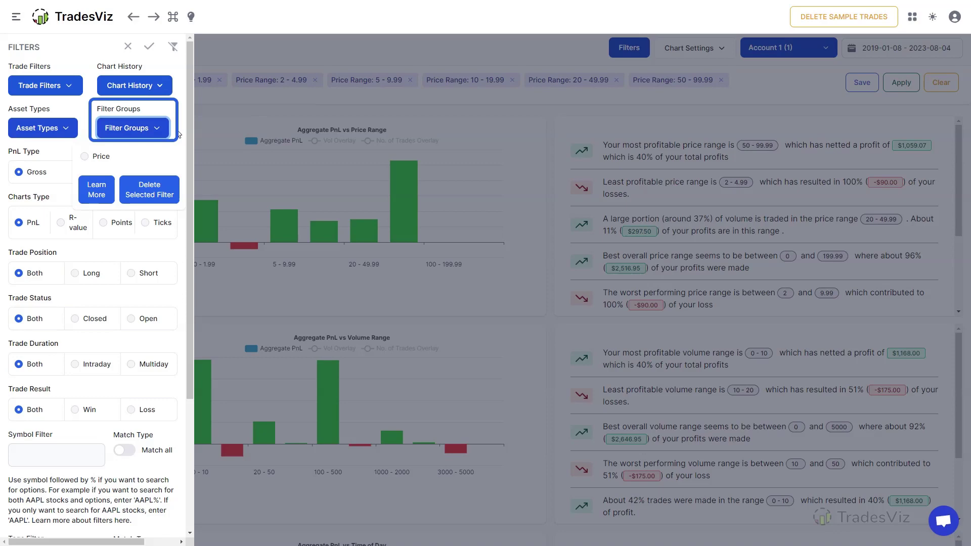
{"action": "left_click", "coordinate": [85, 156]}
{"action": "left_click", "coordinate": [146, 192]}
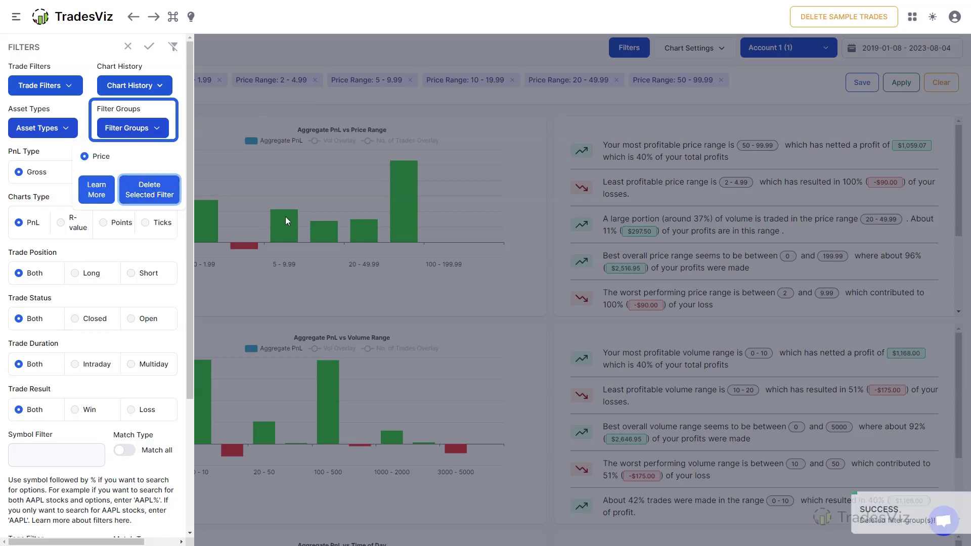
{"action": "left_click", "coordinate": [126, 128]}
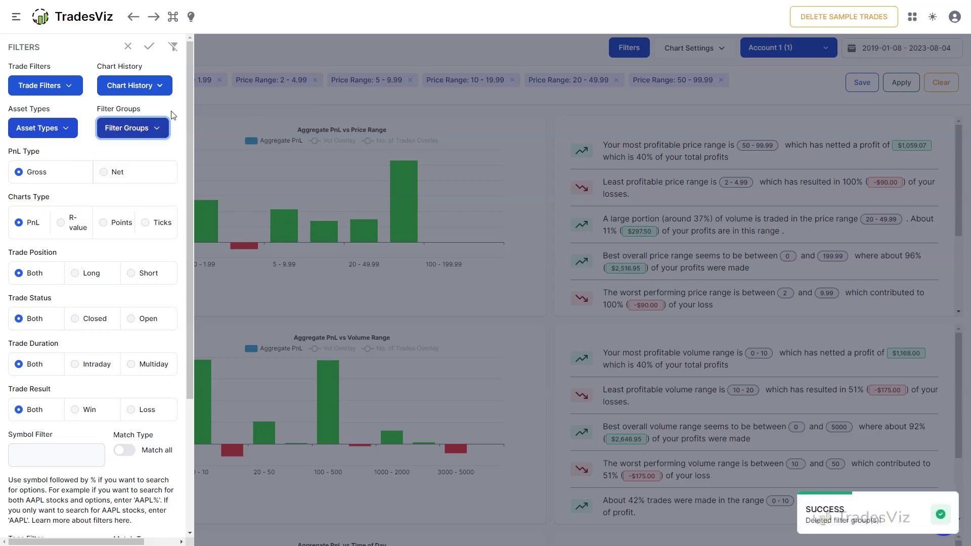
Step: Remove the 50 - 99.99, 20 - 49.99, 10 - 19.99 and 5 - 9.99 price-range filter chips
{"action": "left_click", "coordinate": [269, 107]}
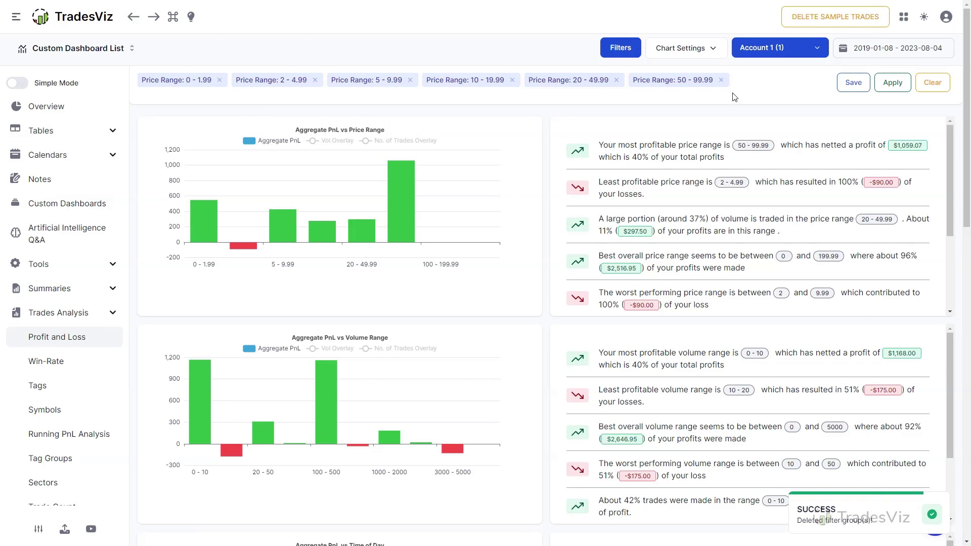
{"action": "left_click", "coordinate": [721, 79]}
{"action": "left_click", "coordinate": [616, 80]}
{"action": "left_click", "coordinate": [512, 80]}
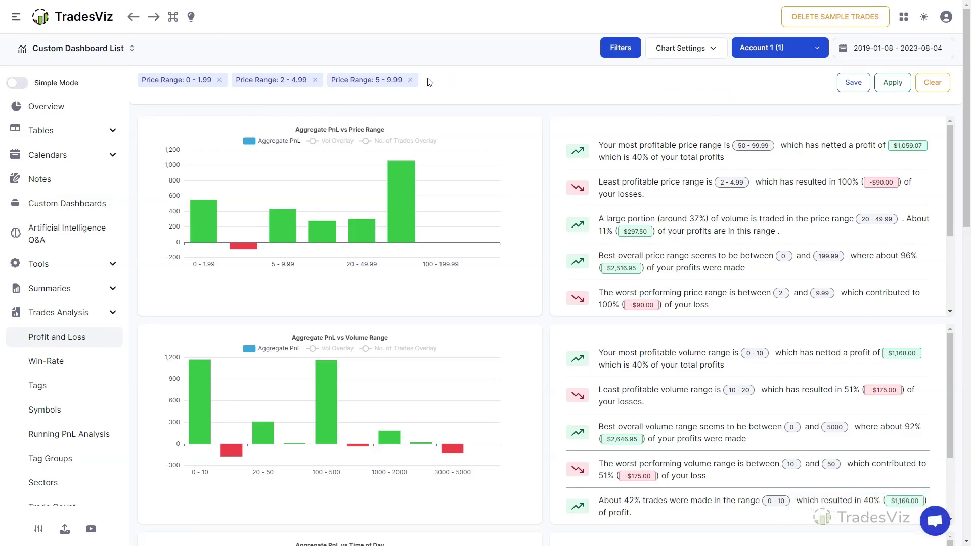
{"action": "left_click", "coordinate": [410, 80]}
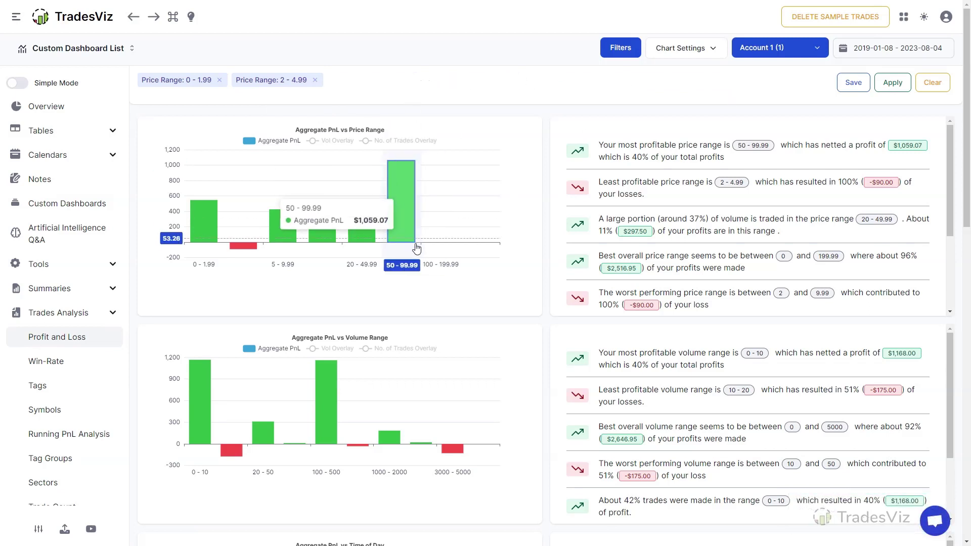
Step: Add filters from the 100 - 500 volume and 14:00:00 time-of-day bars, then clear all filters
{"action": "left_click", "coordinate": [325, 399]}
{"action": "right_click", "coordinate": [324, 395]}
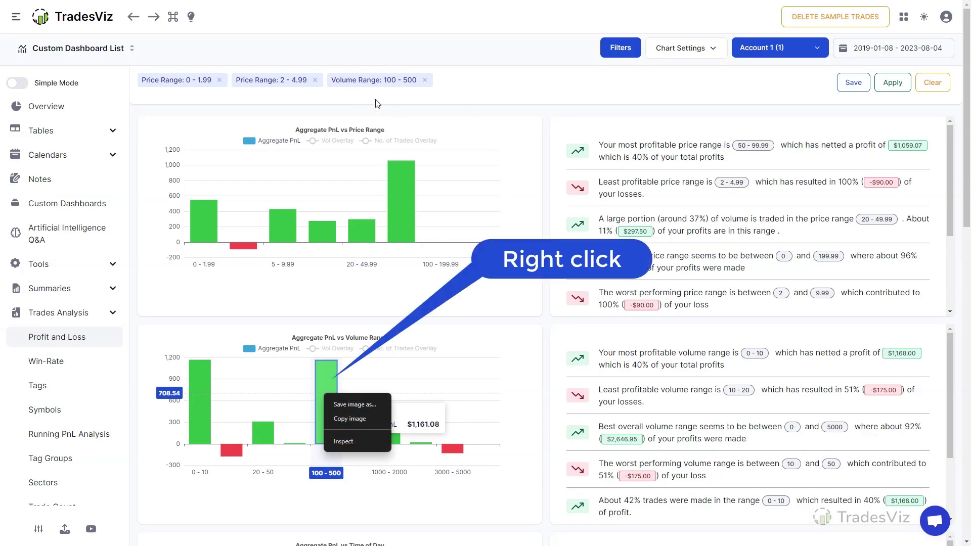
{"action": "key", "text": "Escape"}
{"action": "scroll", "coordinate": [375, 387], "scroll_direction": "down", "scroll_amount": 4}
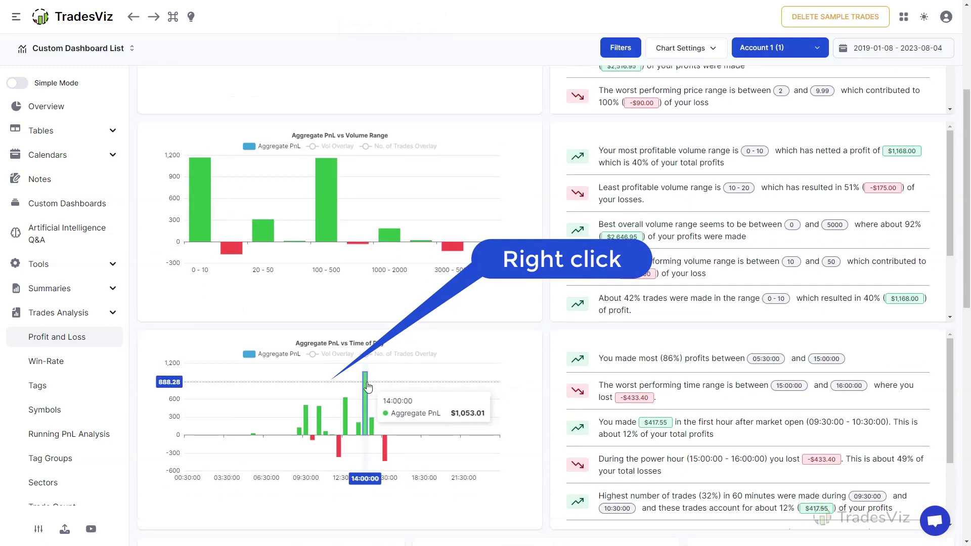
{"action": "right_click", "coordinate": [374, 387]}
{"action": "key", "text": "Escape"}
{"action": "scroll", "coordinate": [493, 263], "scroll_direction": "up", "scroll_amount": 4}
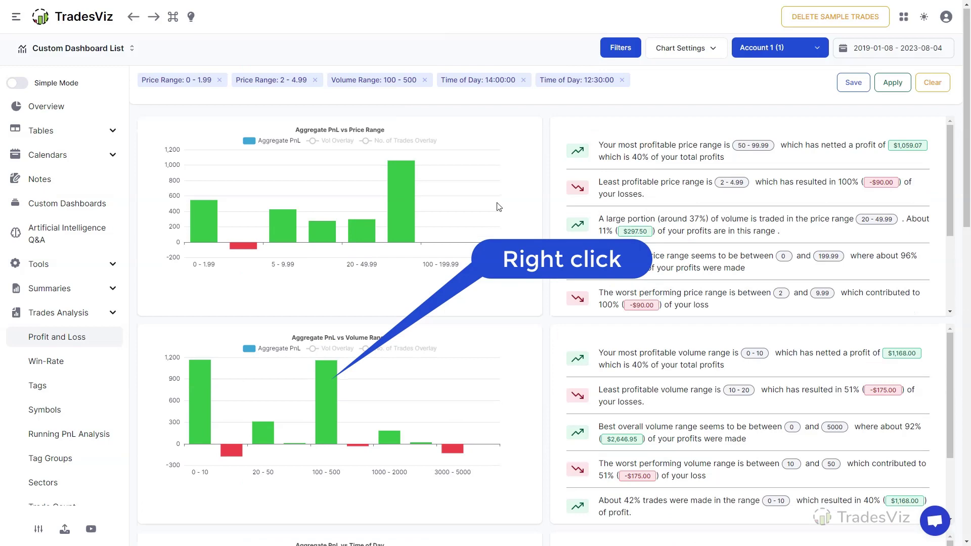
{"action": "left_click", "coordinate": [932, 84]}
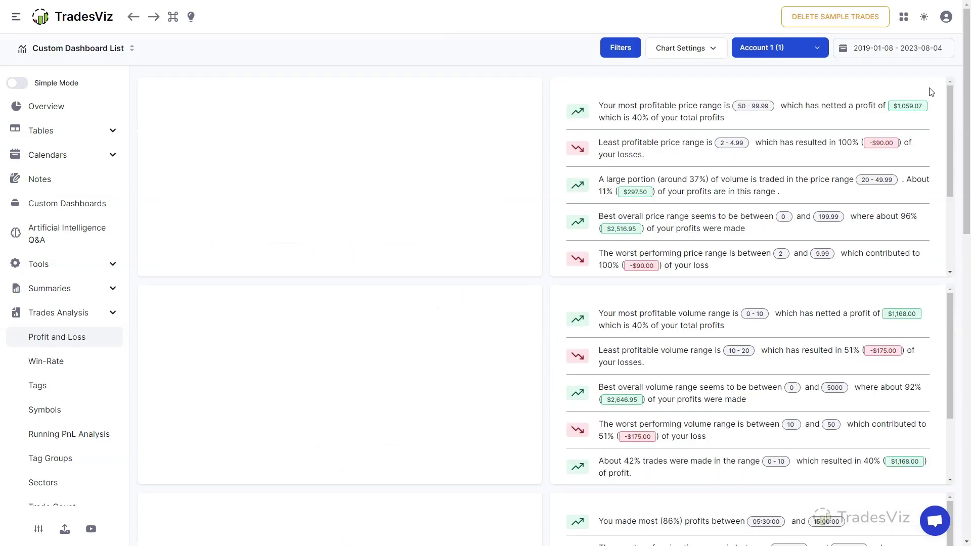
{"action": "left_click", "coordinate": [621, 48]}
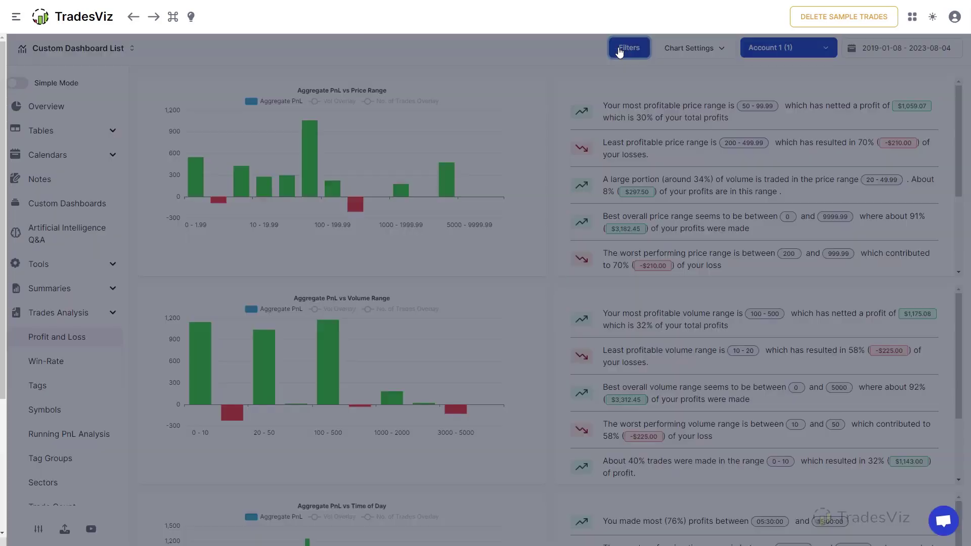
{"action": "left_click", "coordinate": [139, 86]}
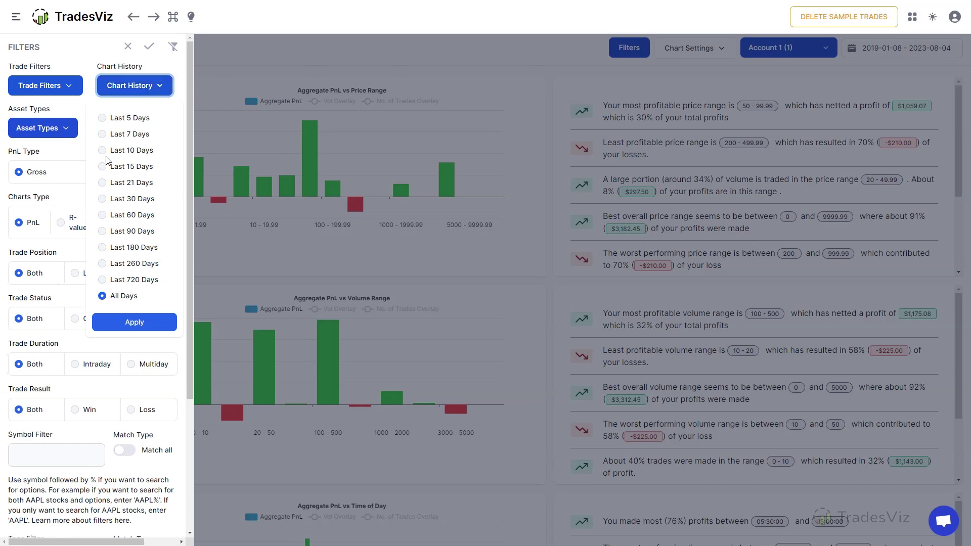
{"action": "left_click", "coordinate": [102, 199]}
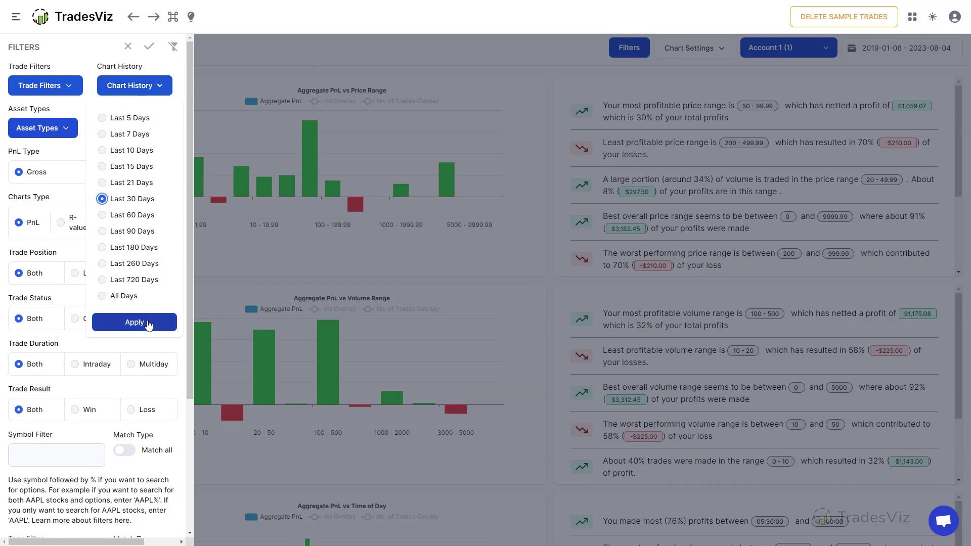
{"action": "left_click", "coordinate": [135, 322]}
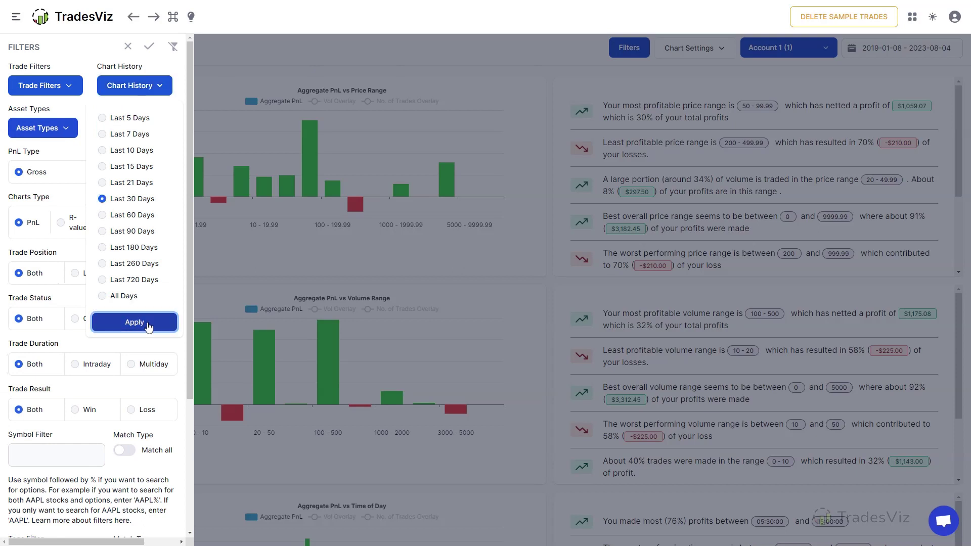
{"action": "left_click", "coordinate": [102, 150]}
{"action": "left_click", "coordinate": [135, 322]}
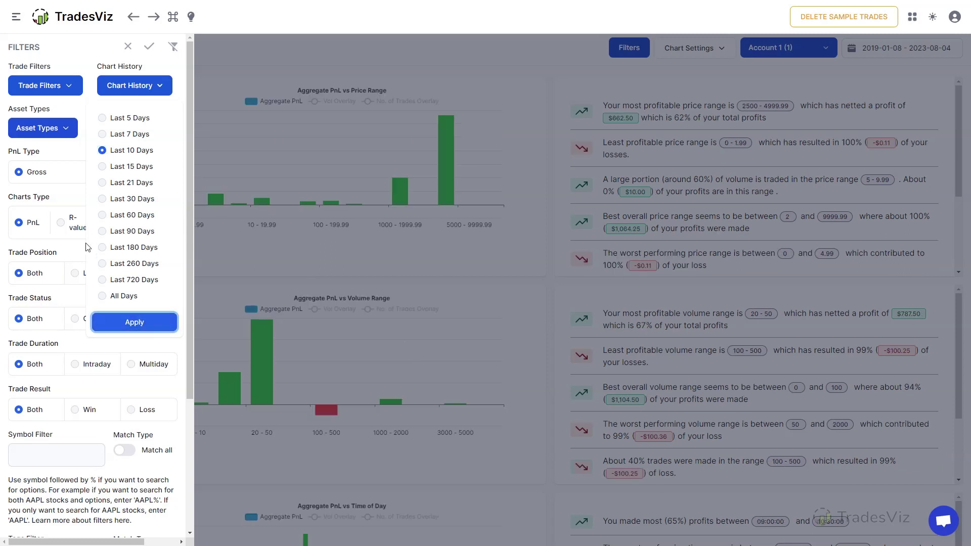
{"action": "left_click", "coordinate": [103, 297]}
{"action": "left_click", "coordinate": [124, 322]}
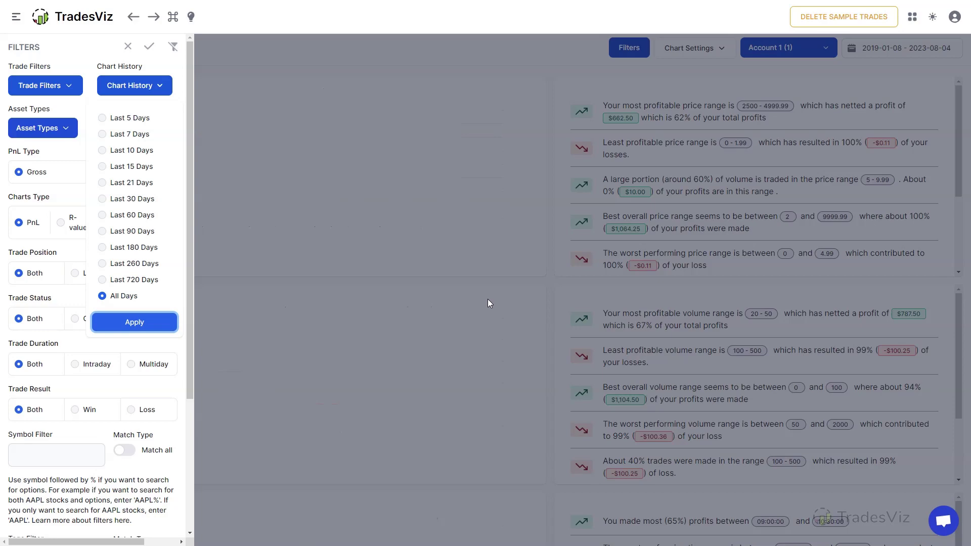
{"action": "left_click", "coordinate": [526, 281]}
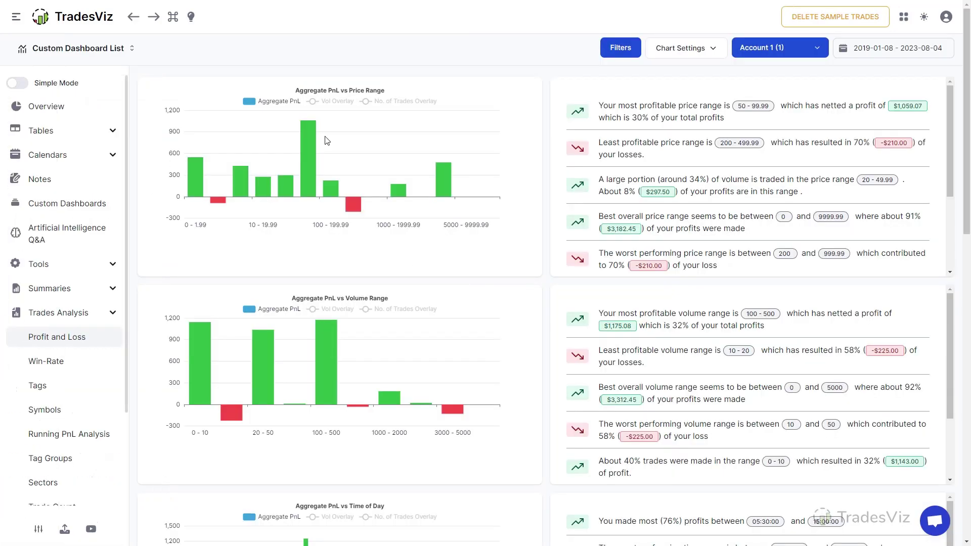
Step: On the Overview dashboard, deselect the Index and Index Option asset types in Filters
{"action": "left_click", "coordinate": [102, 106]}
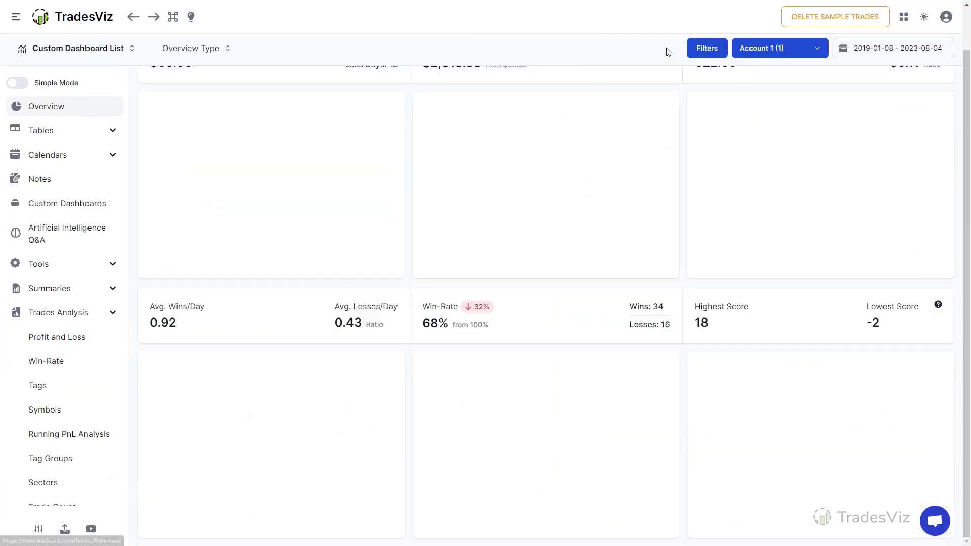
{"action": "left_click", "coordinate": [709, 50]}
{"action": "left_click", "coordinate": [38, 128]}
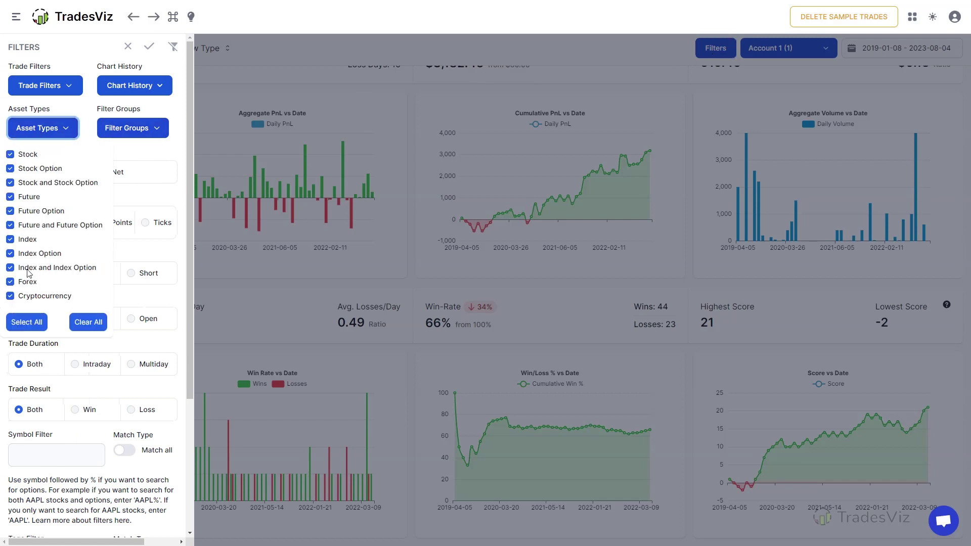
{"action": "left_click", "coordinate": [44, 254]}
{"action": "left_click", "coordinate": [40, 269]}
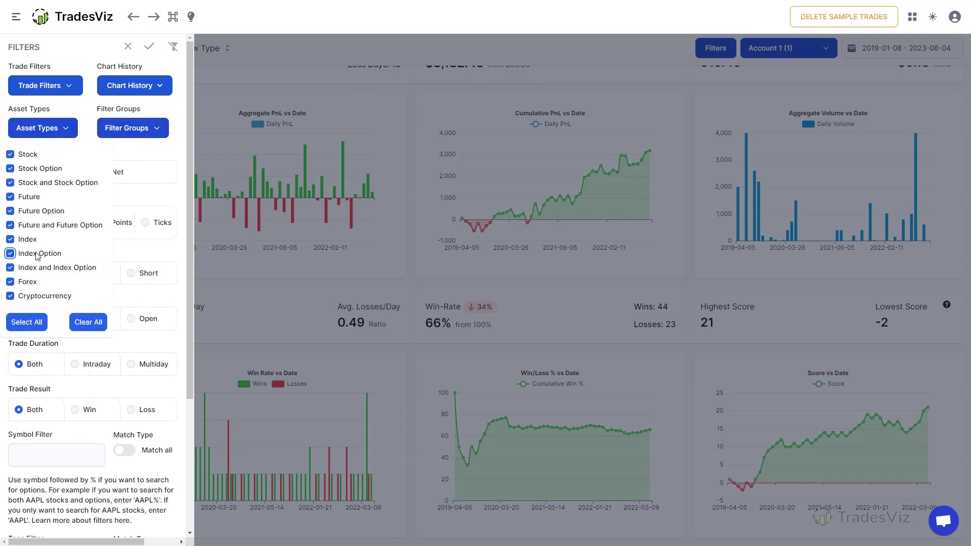
{"action": "left_click", "coordinate": [38, 132]}
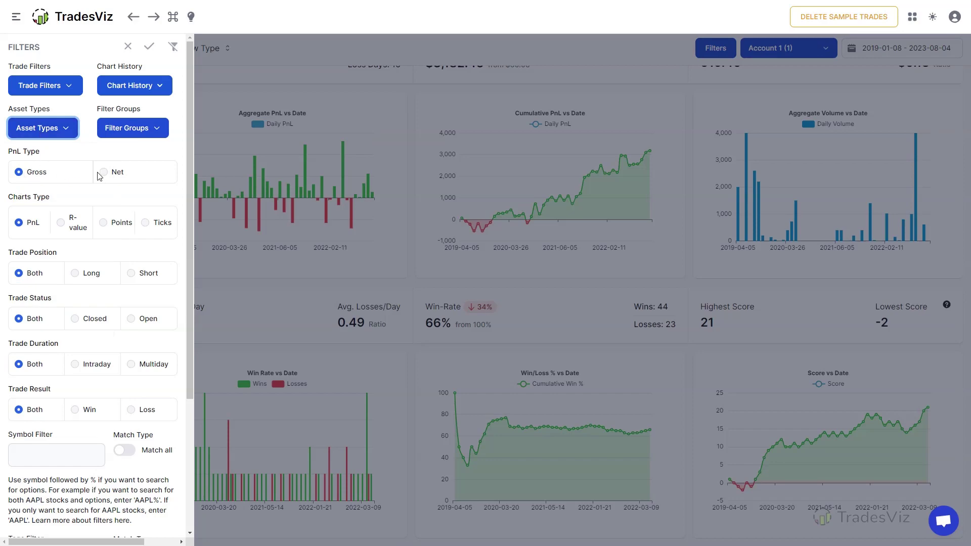
{"action": "left_click", "coordinate": [346, 184]}
{"action": "left_click", "coordinate": [707, 51]}
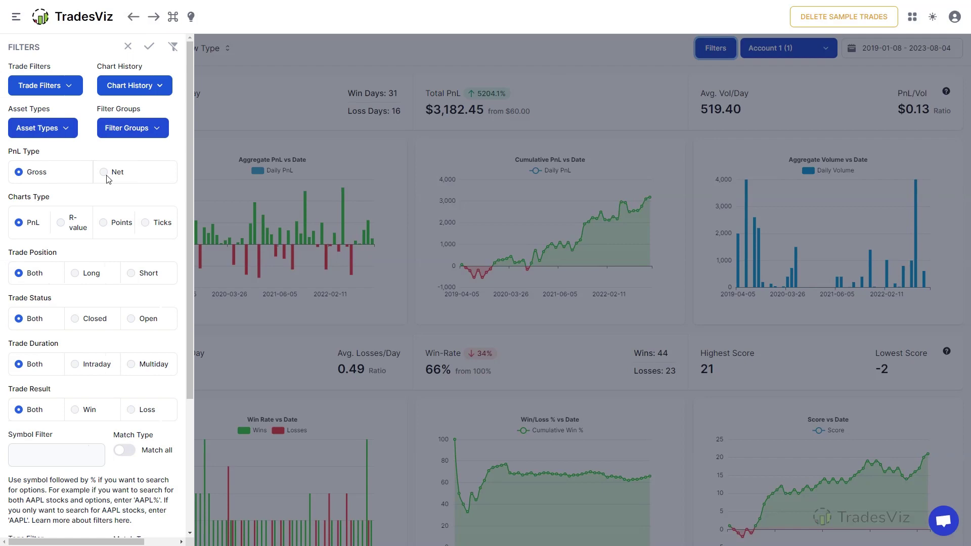
Step: Switch PnL Type to Net and apply it, bringing Total PnL to $2,735.29
{"action": "left_click", "coordinate": [104, 172]}
{"action": "left_click_drag", "start_coordinate": [40, 172], "coordinate": [35, 172]}
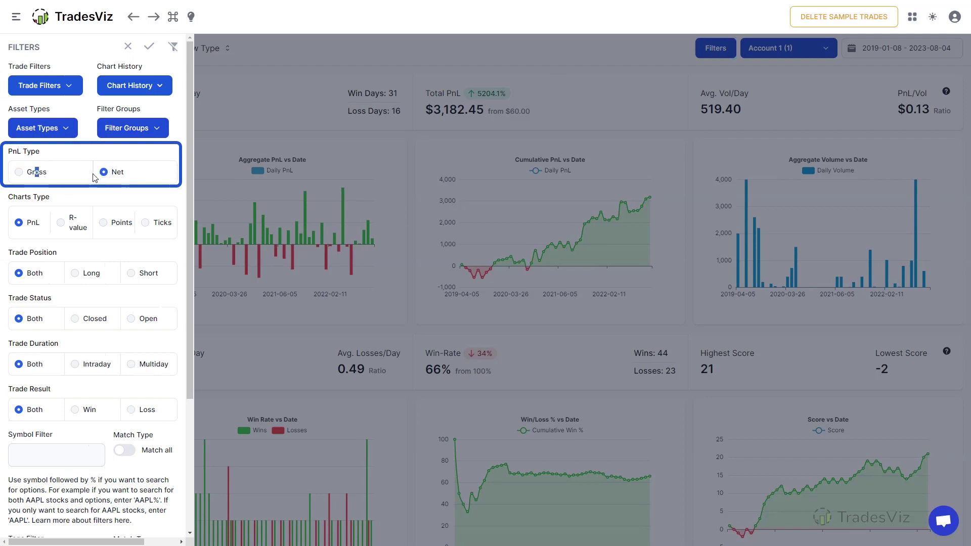
{"action": "left_click", "coordinate": [36, 174]}
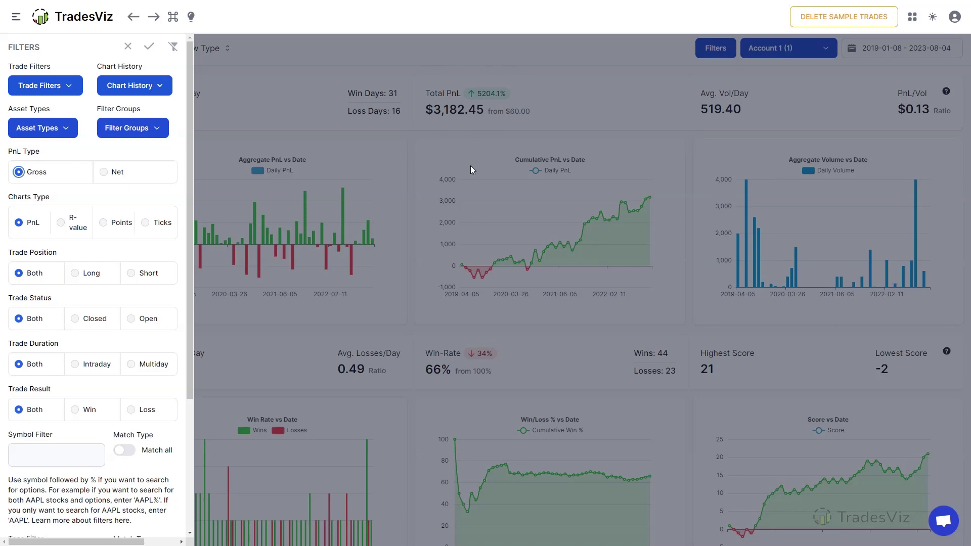
{"action": "left_click", "coordinate": [104, 174]}
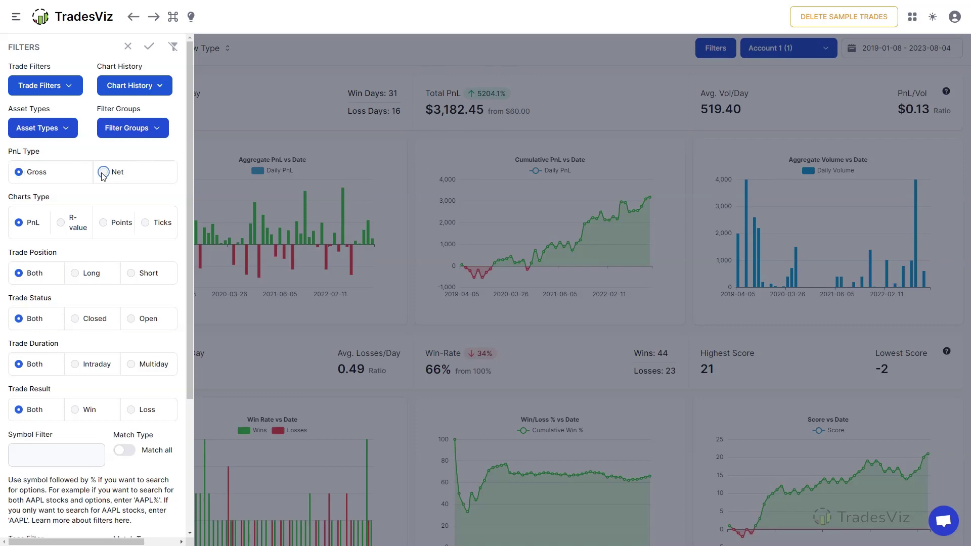
{"action": "left_click", "coordinate": [150, 48]}
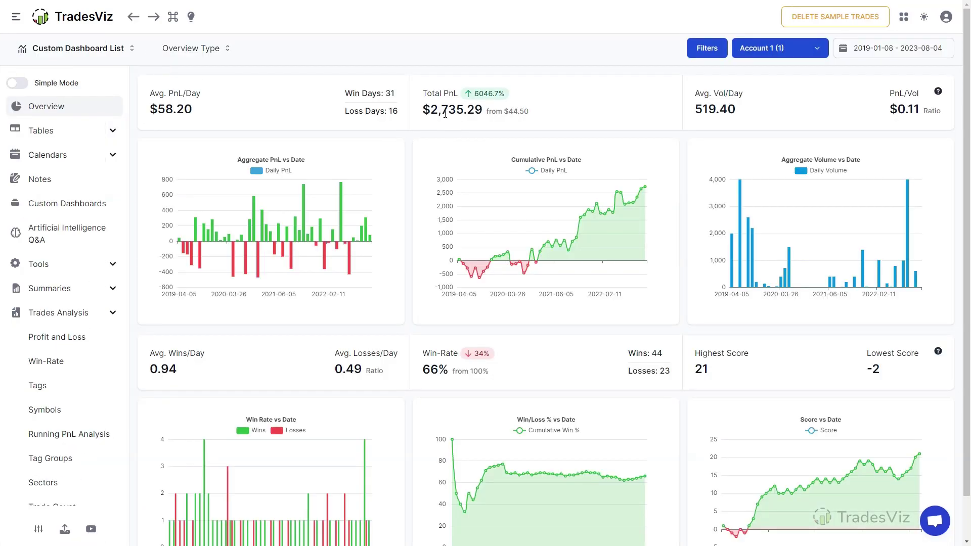
{"action": "left_click_drag", "start_coordinate": [427, 104], "coordinate": [609, 122]}
{"action": "left_click", "coordinate": [672, 121]}
Step: Chart Points with Gross PnL type (Total -21697.19), then reopen the filter settings
{"action": "left_click", "coordinate": [708, 49]}
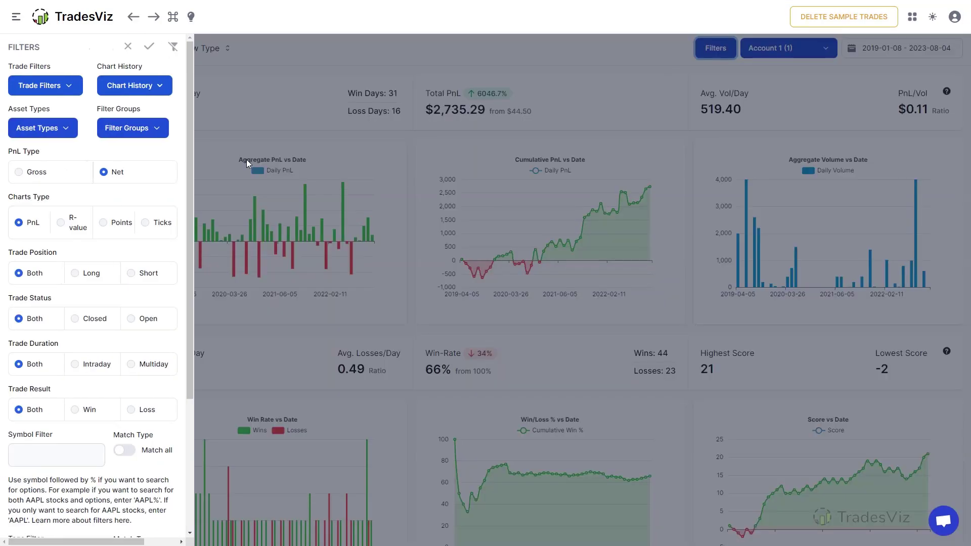
{"action": "left_click", "coordinate": [103, 224]}
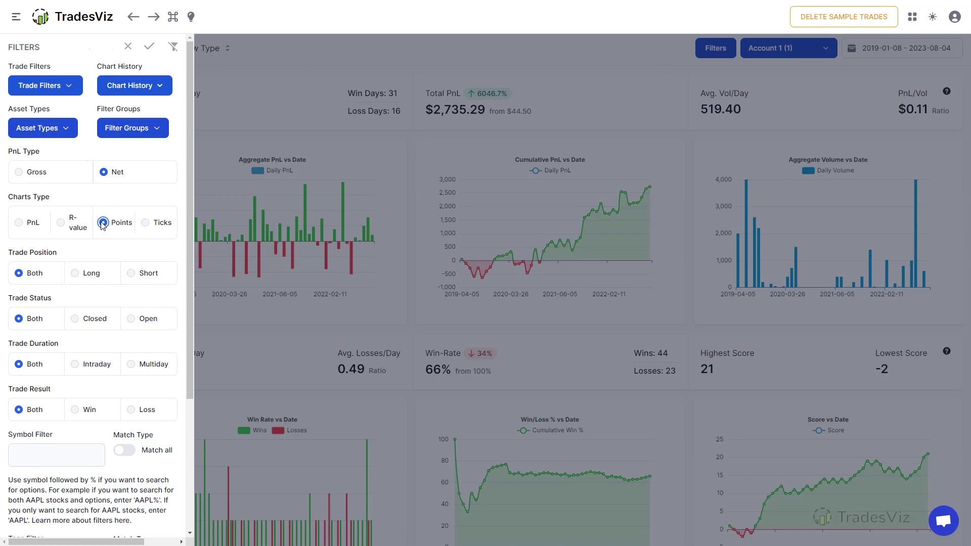
{"action": "left_click", "coordinate": [19, 173]}
{"action": "scroll", "coordinate": [93, 260], "scroll_direction": "down", "scroll_amount": 5}
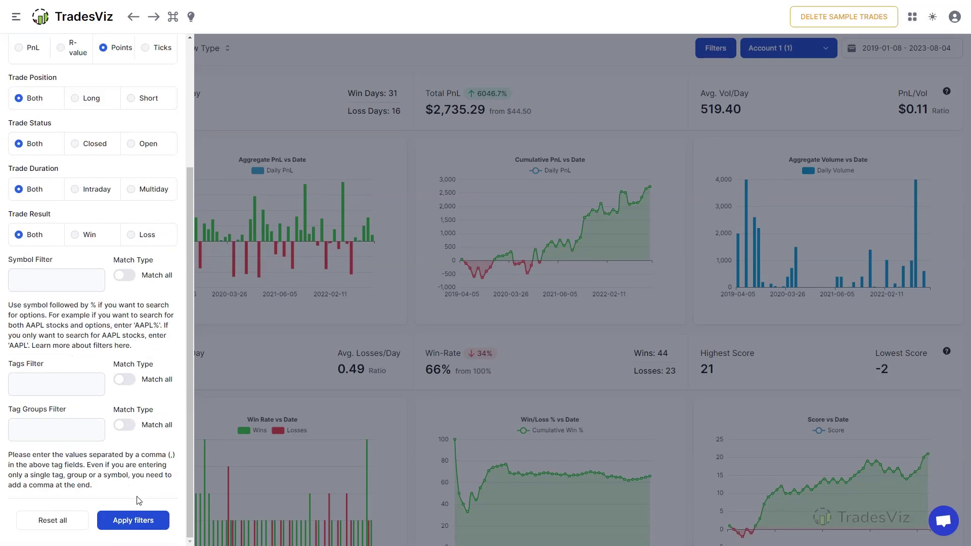
{"action": "left_click", "coordinate": [152, 526]}
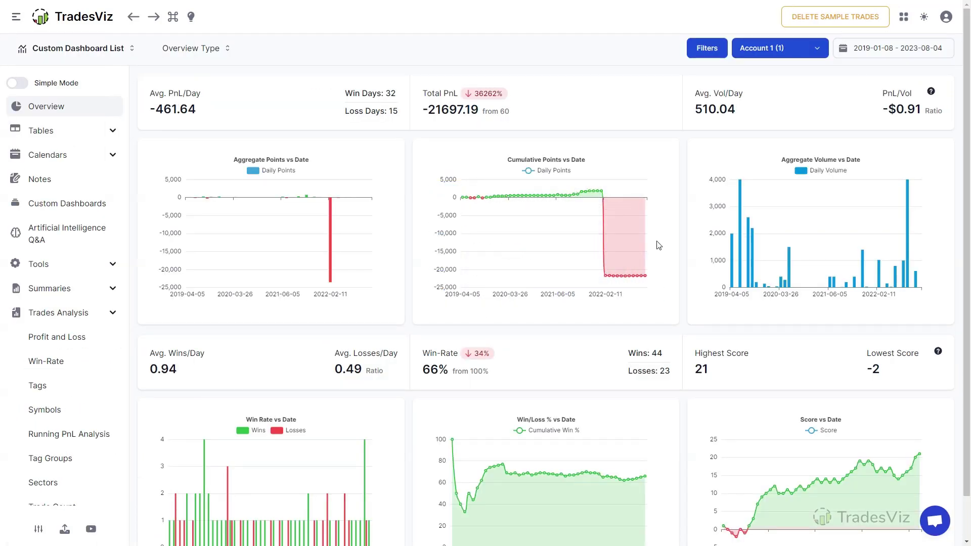
{"action": "left_click", "coordinate": [708, 51]}
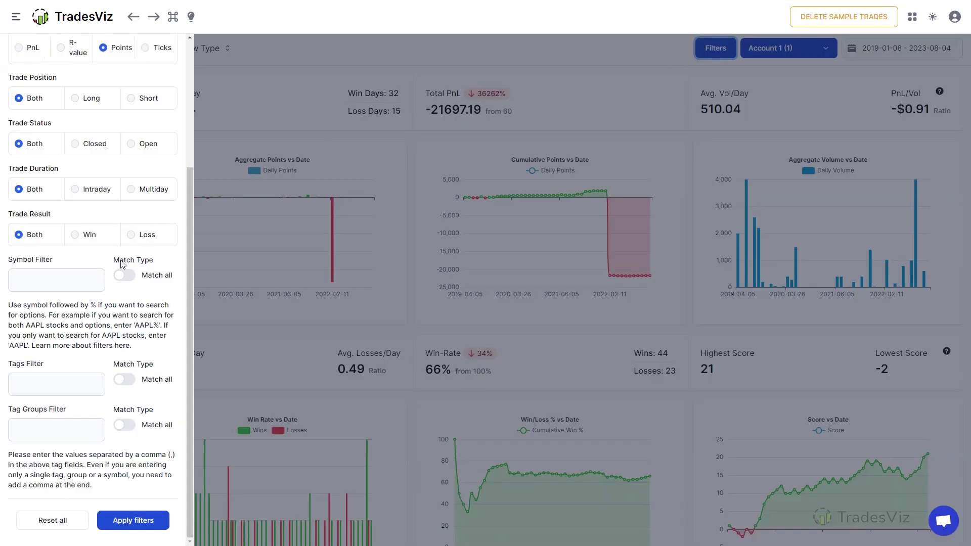
Step: Reset all filters from the Filters panel and the quick functions menu, restoring Total PnL $3,182.45
{"action": "scroll", "coordinate": [117, 271], "scroll_direction": "up", "scroll_amount": 4}
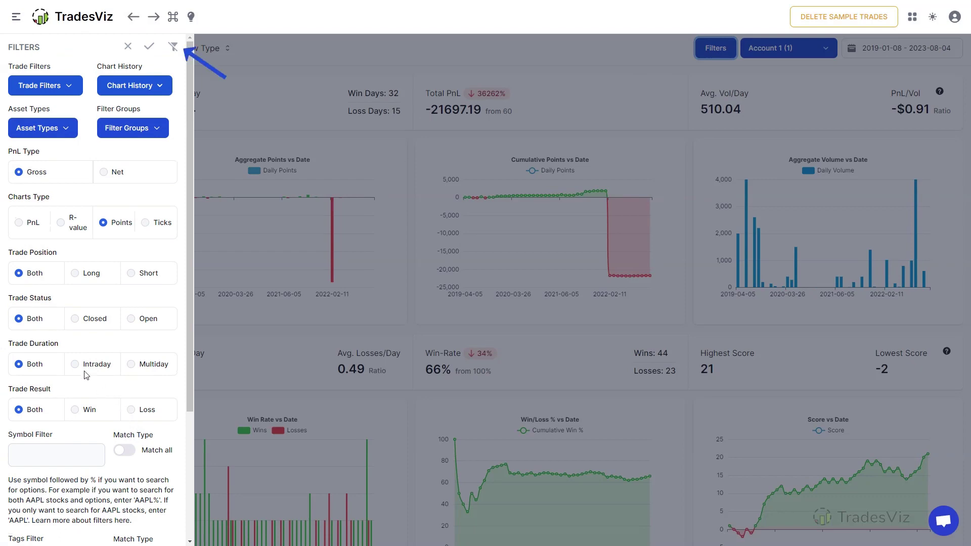
{"action": "left_click", "coordinate": [172, 49]}
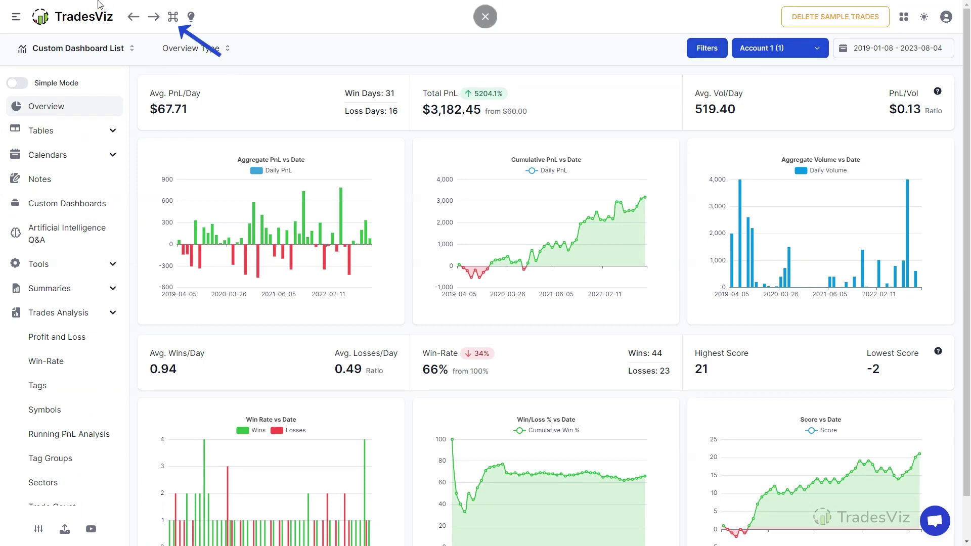
{"action": "left_click", "coordinate": [169, 23]}
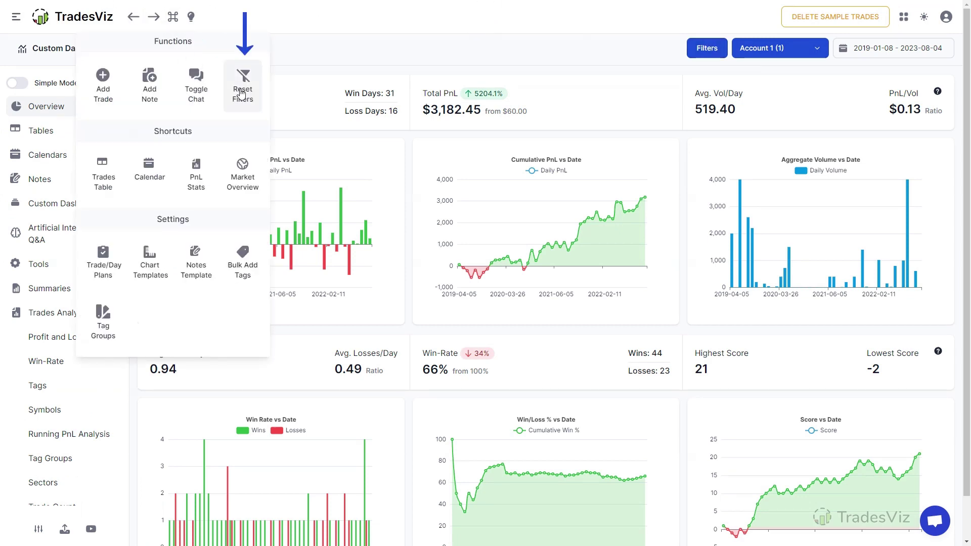
{"action": "left_click", "coordinate": [241, 94]}
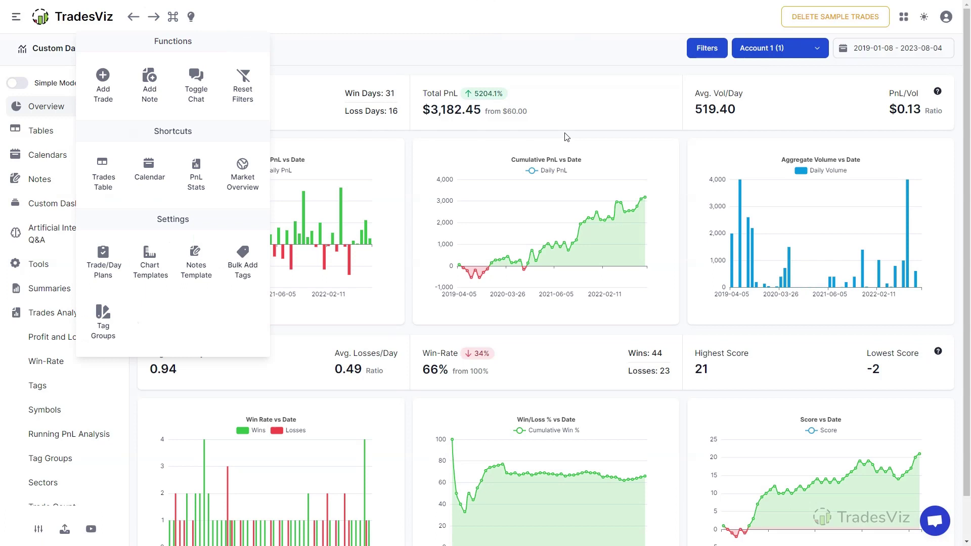
{"action": "left_click", "coordinate": [566, 137]}
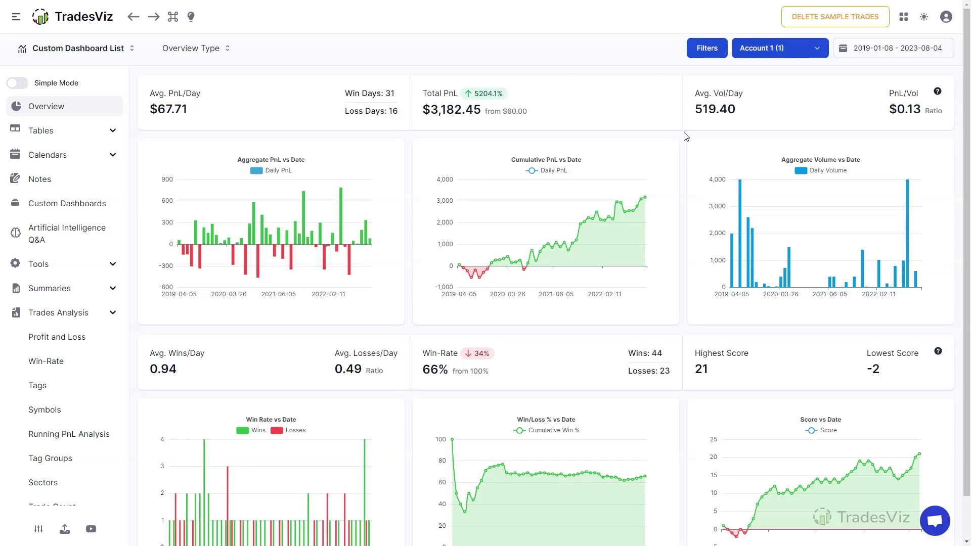
Step: Apply a symbol filter for AAPL and NVDA
{"action": "left_click", "coordinate": [707, 49]}
{"action": "scroll", "coordinate": [84, 364], "scroll_direction": "down", "scroll_amount": 3}
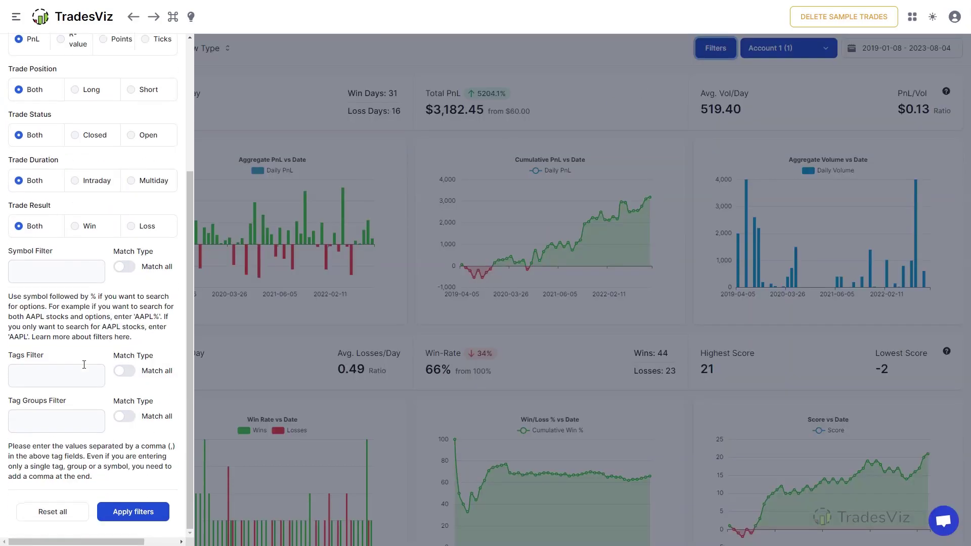
{"action": "left_click", "coordinate": [45, 272]}
{"action": "type", "text": "AAPL"}
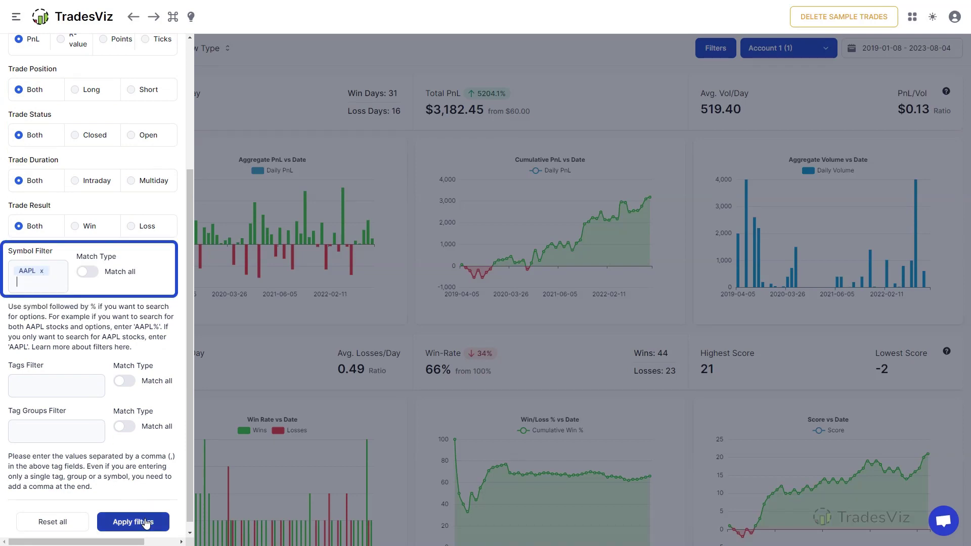
{"action": "type", "text": ",NVDA,"}
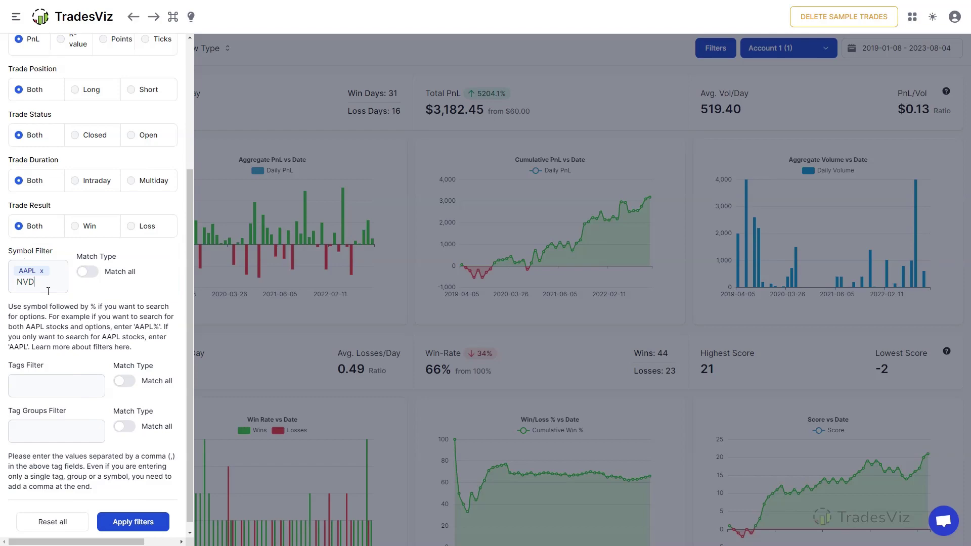
{"action": "left_click", "coordinate": [147, 527]}
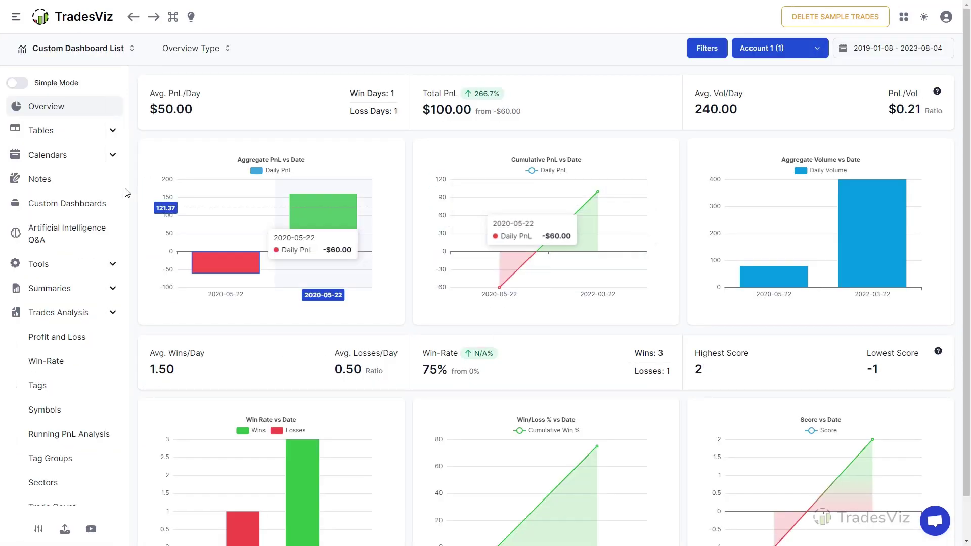
Step: View the six filtered trades in the Trades table, then remove NVDA from the pending symbol filter
{"action": "left_click", "coordinate": [43, 131]}
{"action": "left_click", "coordinate": [39, 155]}
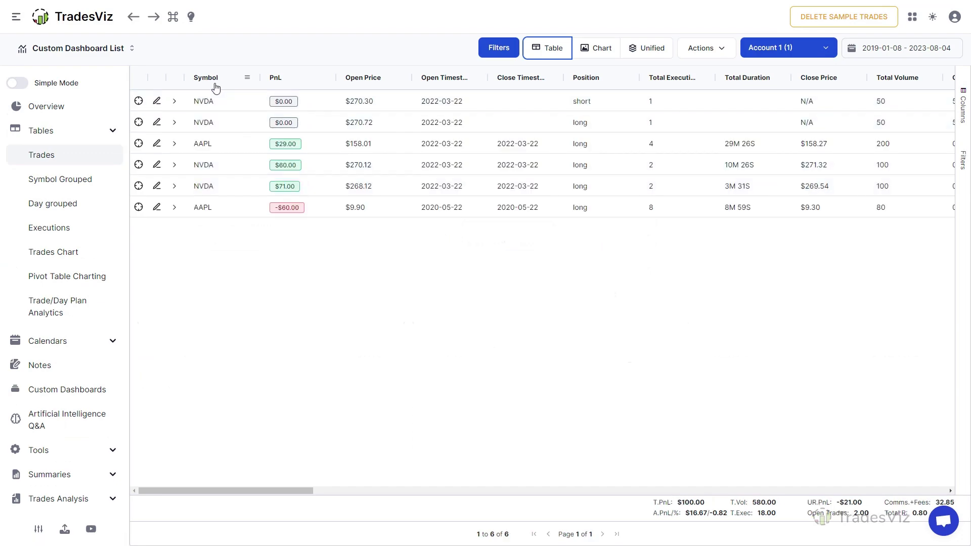
{"action": "left_click", "coordinate": [499, 48]}
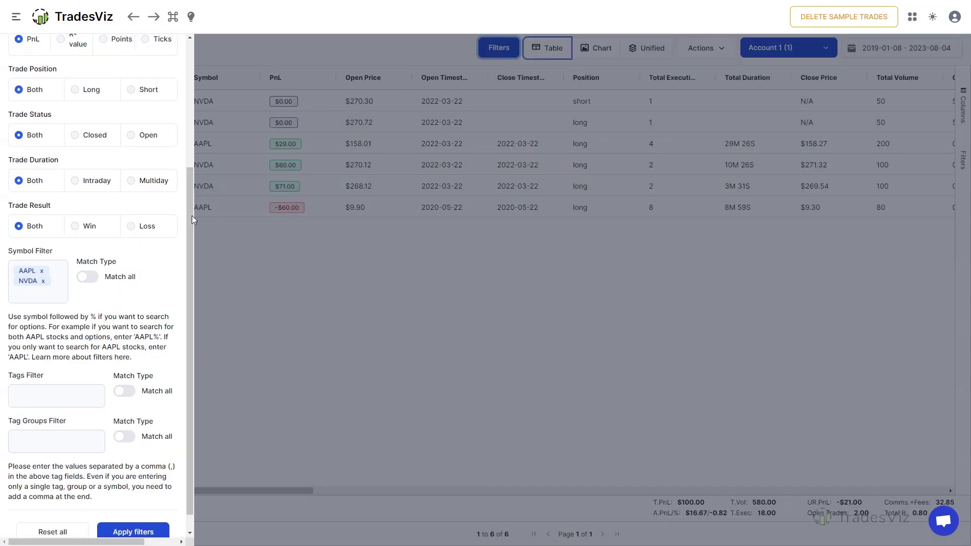
{"action": "left_click", "coordinate": [43, 281]}
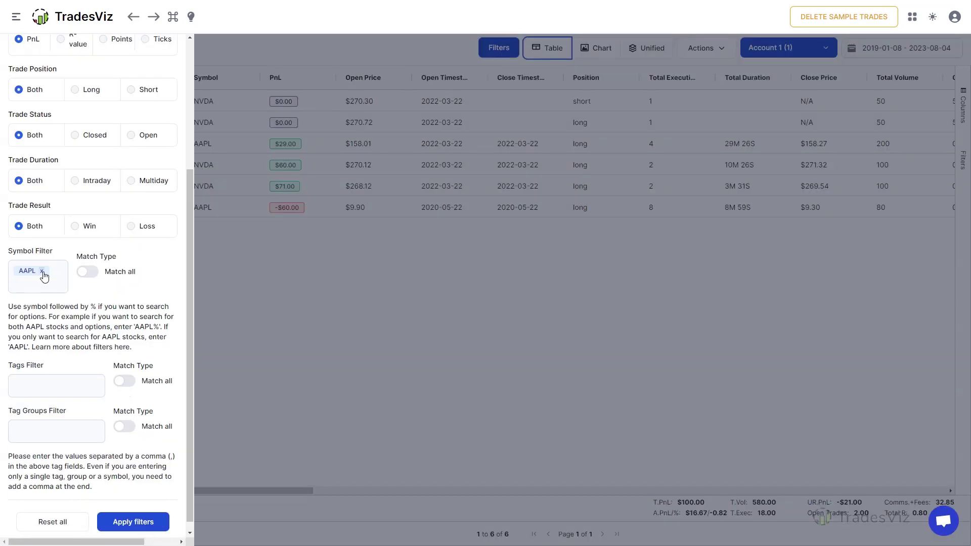
Step: Drop AAPL from the symbol filter and require both tag1 and tag2 with Match all
{"action": "left_click", "coordinate": [43, 273]}
{"action": "left_click", "coordinate": [34, 379]}
{"action": "type", "text": "tag1,tag"}
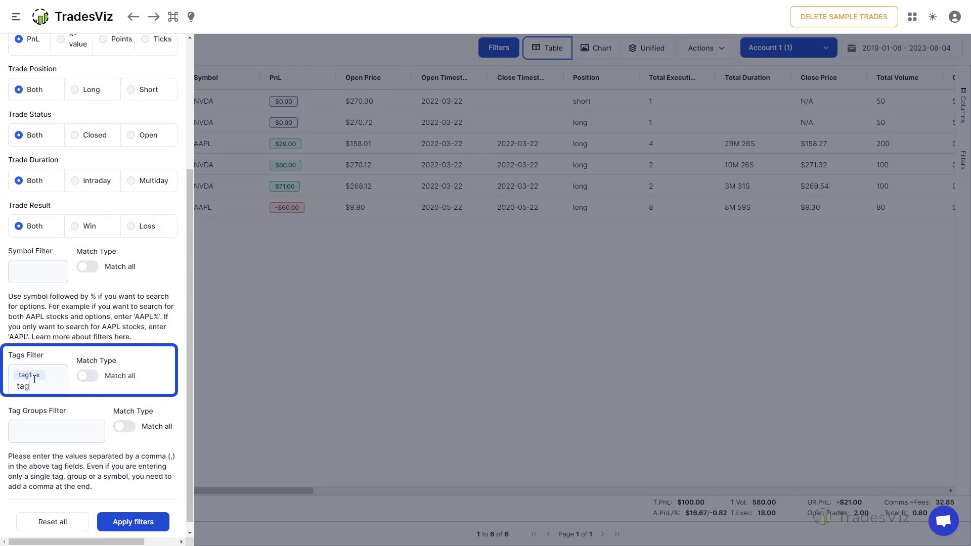
{"action": "type", "text": "2,"}
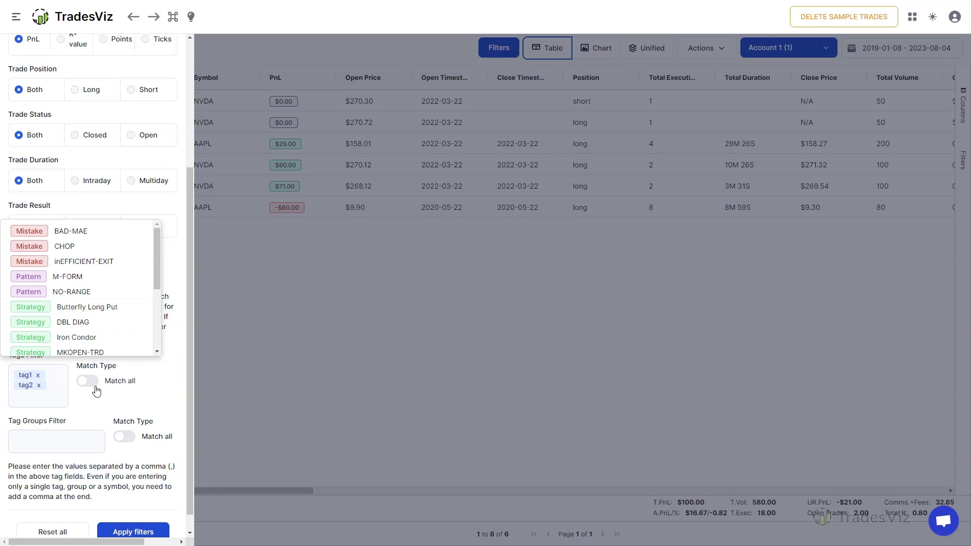
{"action": "scroll", "coordinate": [97, 320], "scroll_direction": "down", "scroll_amount": 3}
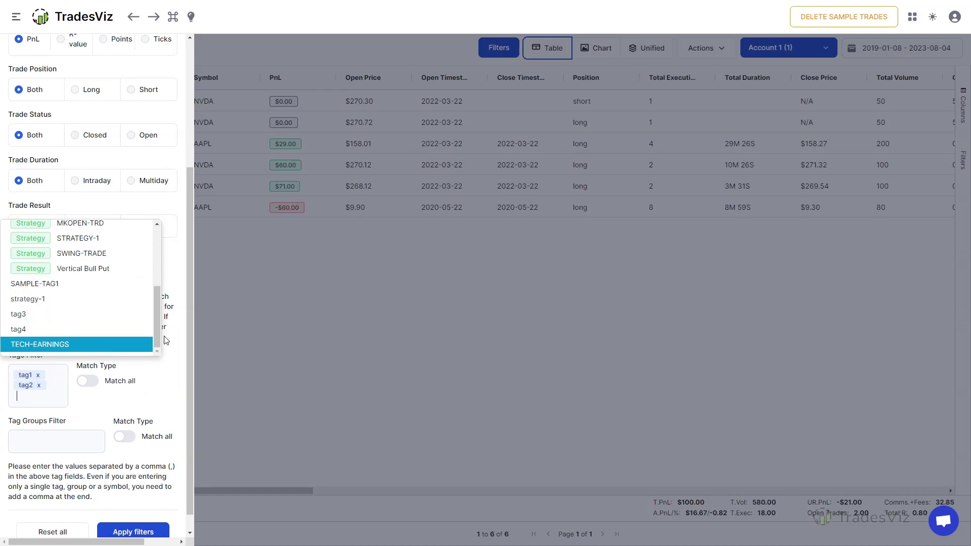
{"action": "left_click", "coordinate": [178, 328]}
{"action": "left_click", "coordinate": [94, 382]}
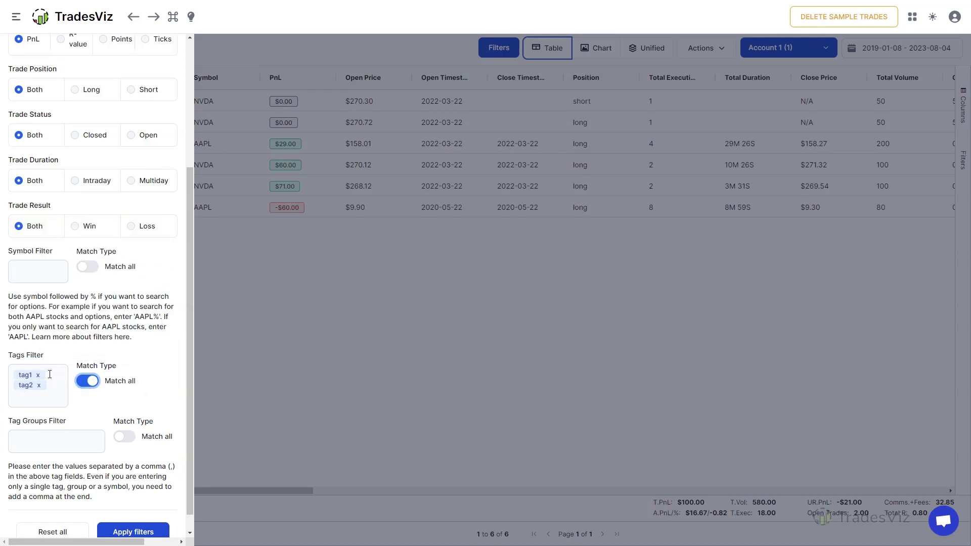
Step: Apply the tag filter and inspect the single NVDA trade's tags, tag1 through tag4
{"action": "left_click", "coordinate": [133, 531]}
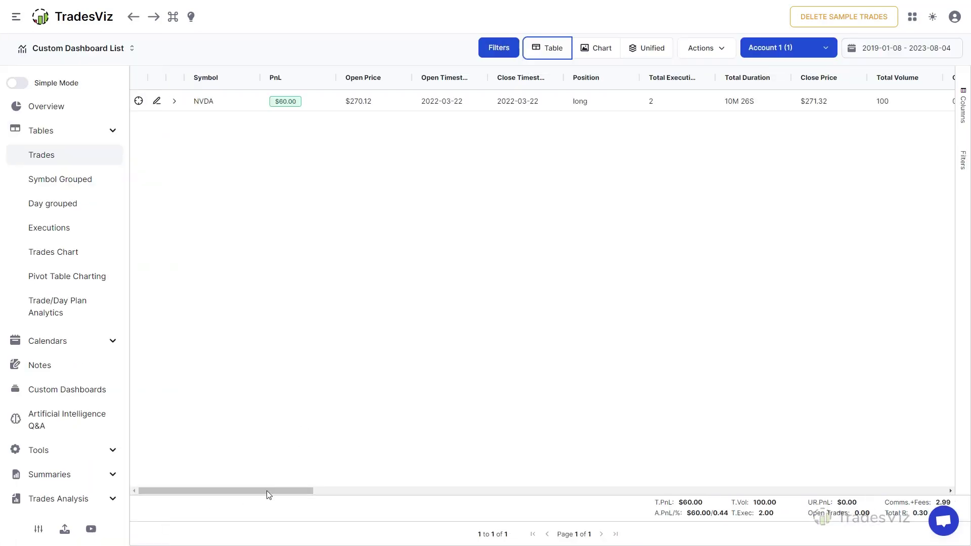
{"action": "left_click_drag", "start_coordinate": [266, 490], "coordinate": [407, 476]}
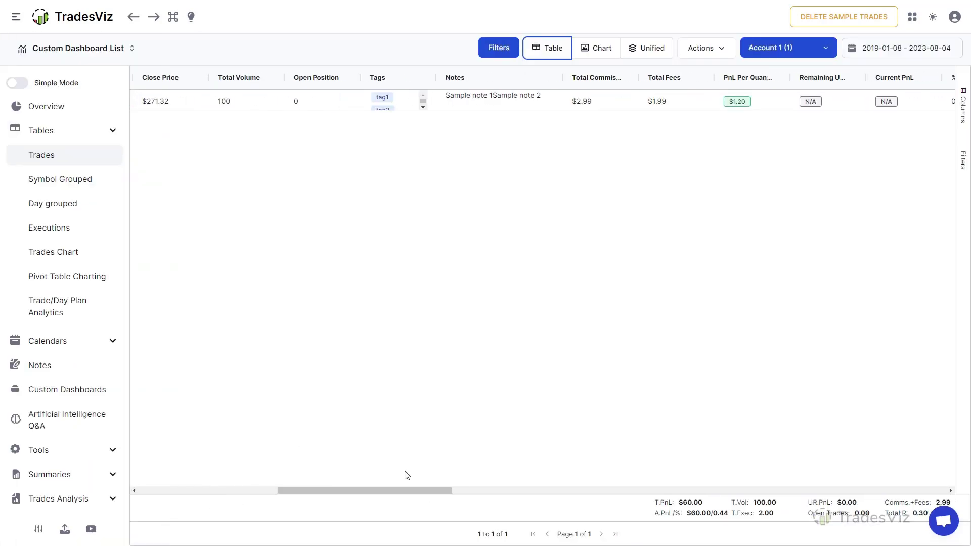
{"action": "left_click", "coordinate": [424, 106]}
{"action": "left_click", "coordinate": [423, 107]}
{"action": "left_click", "coordinate": [423, 107]}
{"action": "left_click", "coordinate": [423, 95]}
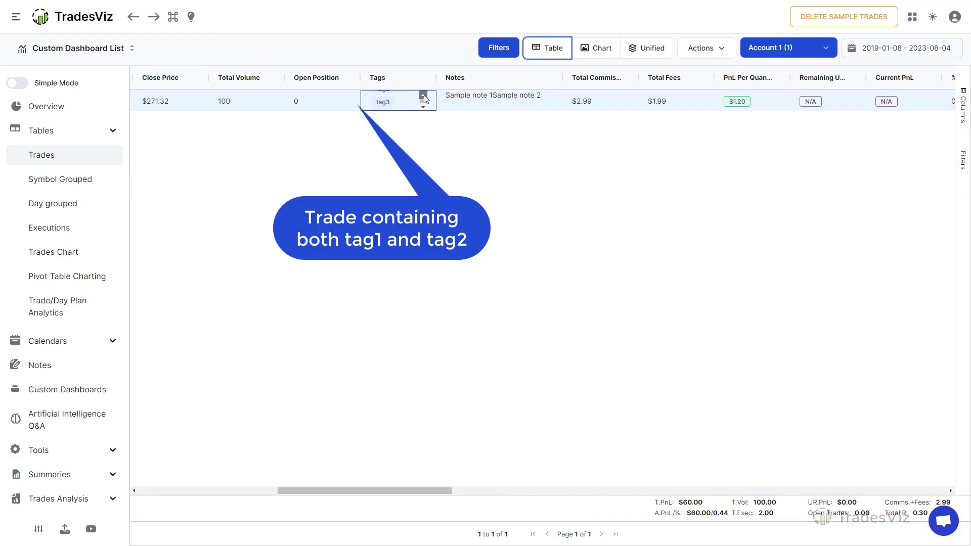
{"action": "left_click", "coordinate": [423, 95]}
{"action": "left_click_drag", "start_coordinate": [374, 491], "coordinate": [191, 501]}
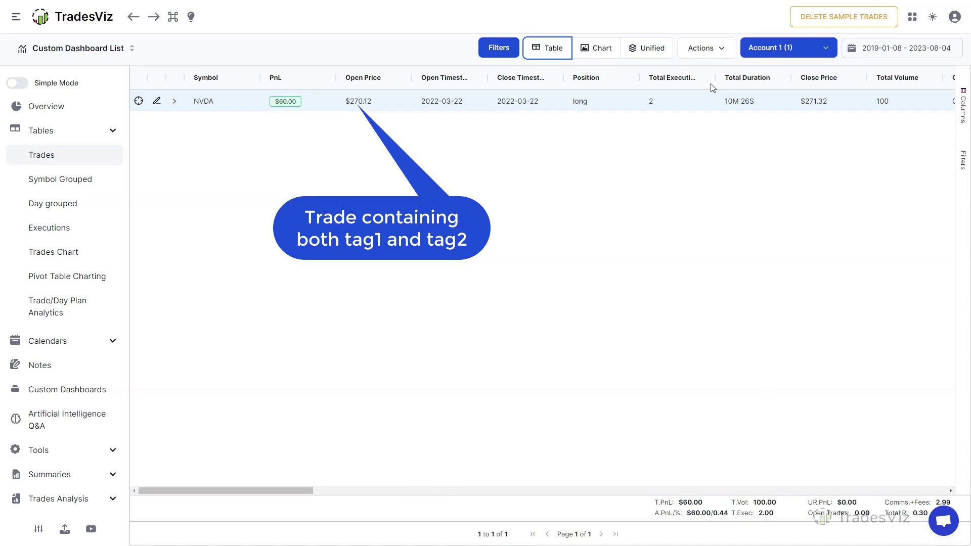
Step: Reset all filters so the Trades table lists all 69 trades totaling $689.17
{"action": "left_click", "coordinate": [714, 49]}
{"action": "left_click", "coordinate": [716, 55]}
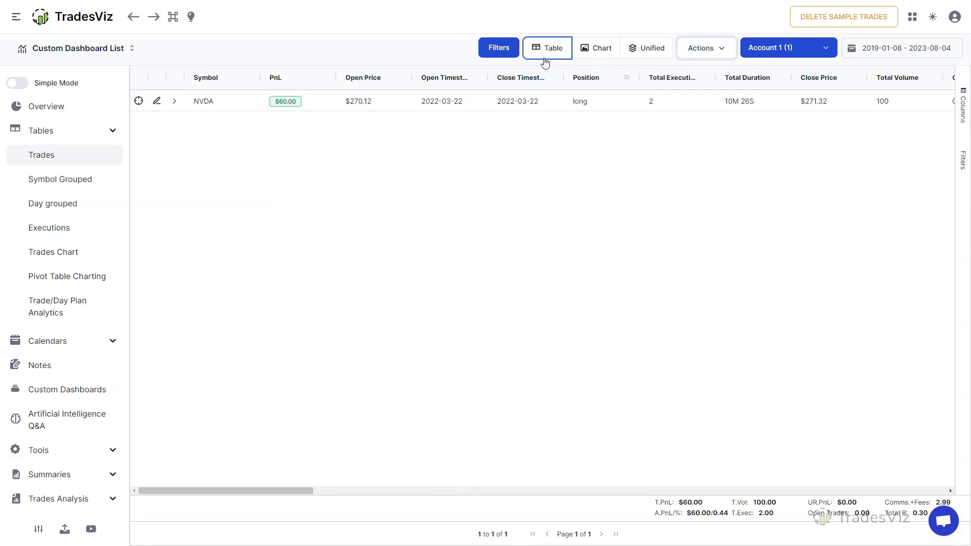
{"action": "left_click", "coordinate": [488, 47]}
{"action": "scroll", "coordinate": [110, 413], "scroll_direction": "down", "scroll_amount": 1}
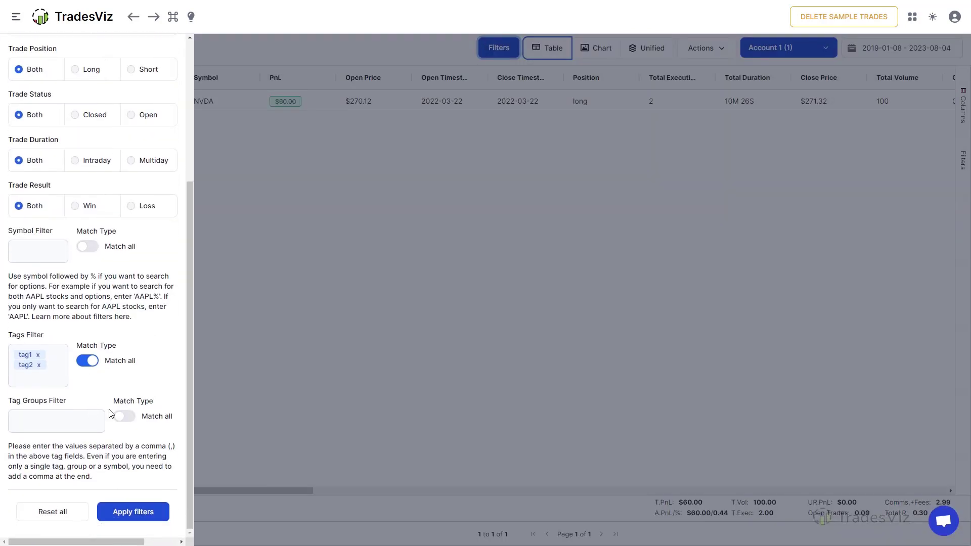
{"action": "left_click", "coordinate": [53, 514]}
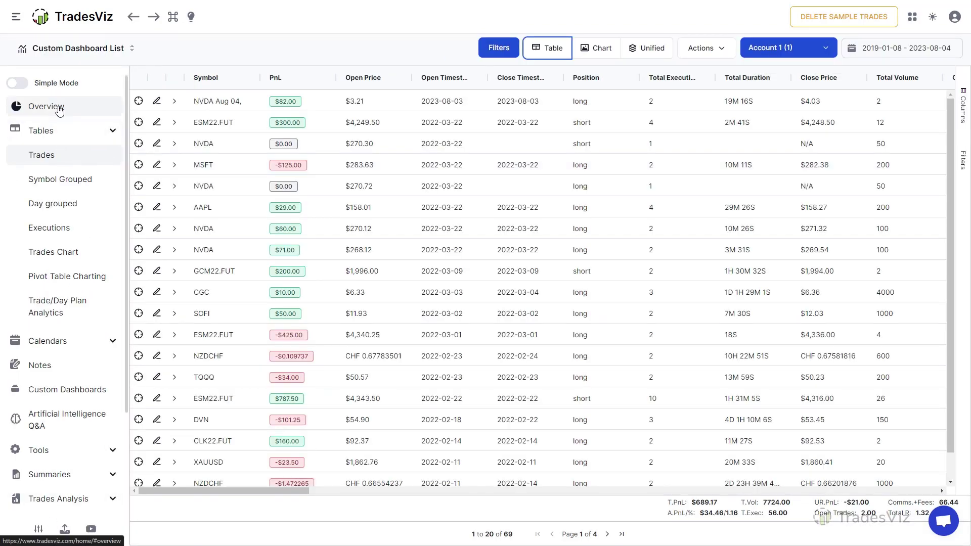
Step: Go from Overview to the Profit and Loss analysis under Trades Analysis
{"action": "left_click", "coordinate": [60, 111]}
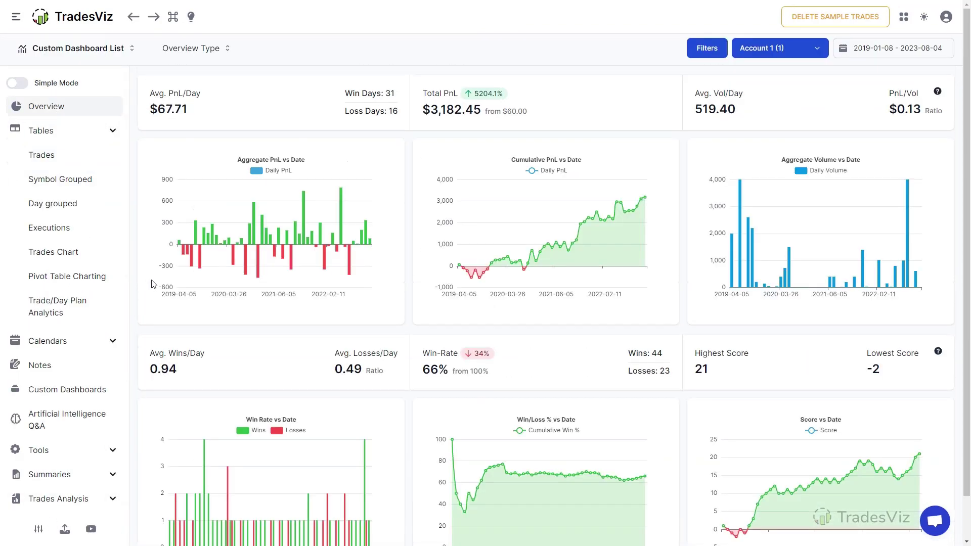
{"action": "scroll", "coordinate": [81, 382], "scroll_direction": "down", "scroll_amount": 3}
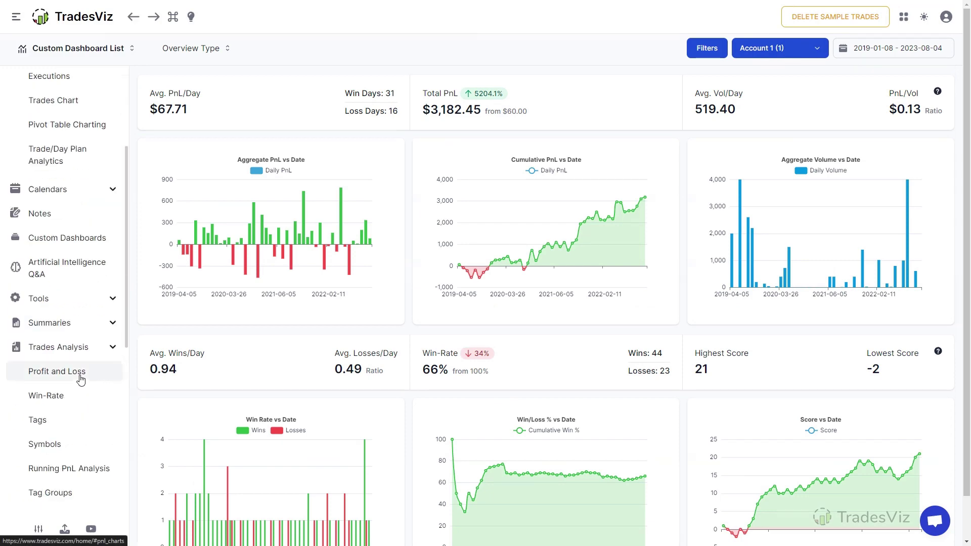
{"action": "left_click", "coordinate": [81, 379]}
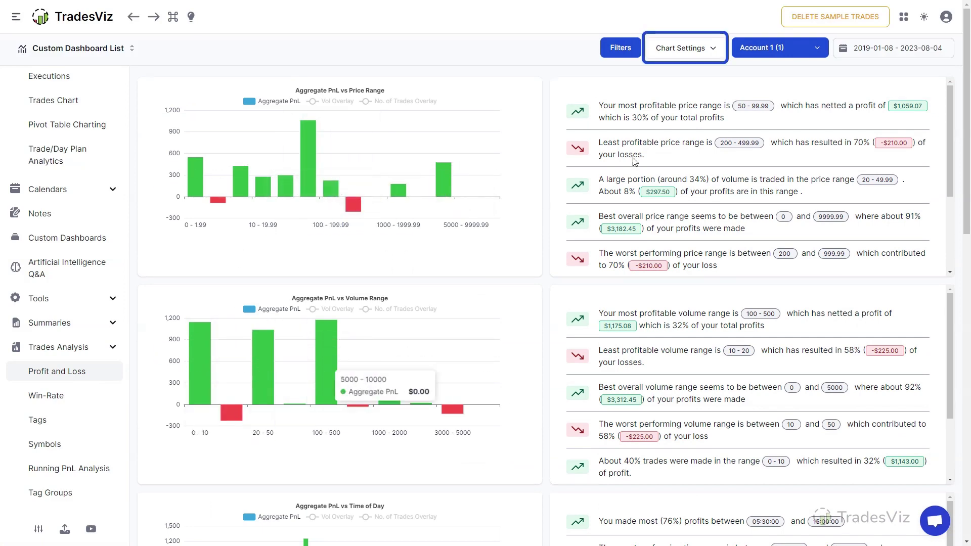
Step: Try 1 Hour and 15 Minutes, then set the Time of Day chart's interval to 5 Minutes
{"action": "left_click", "coordinate": [718, 57]}
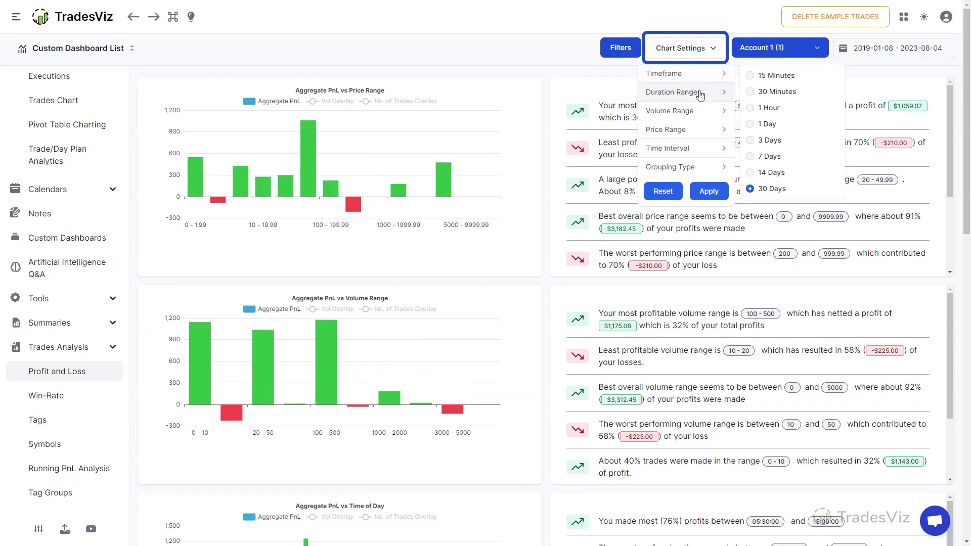
{"action": "mouse_move", "coordinate": [698, 113]}
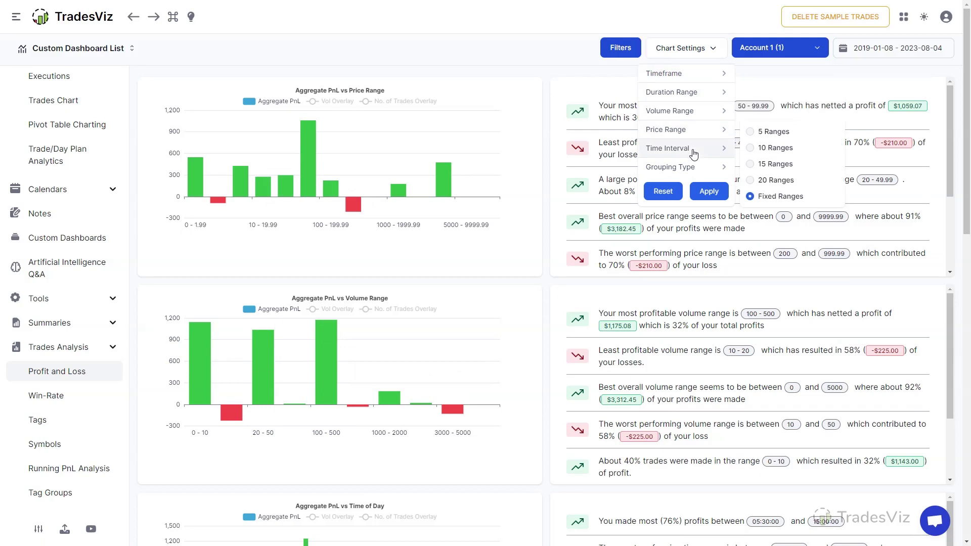
{"action": "mouse_move", "coordinate": [693, 174]}
{"action": "mouse_move", "coordinate": [696, 151]}
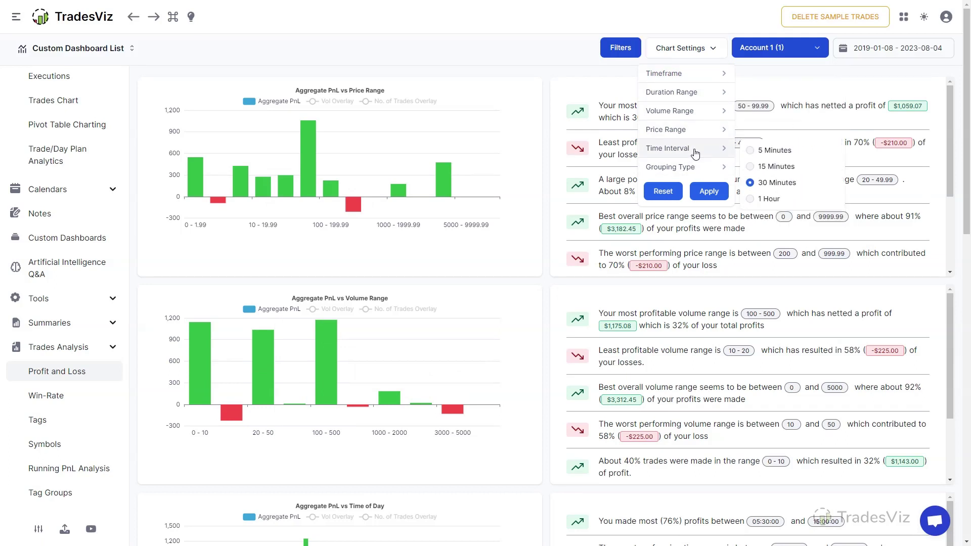
{"action": "scroll", "coordinate": [523, 314], "scroll_direction": "down", "scroll_amount": 8}
{"action": "scroll", "coordinate": [524, 314], "scroll_direction": "up", "scroll_amount": 2}
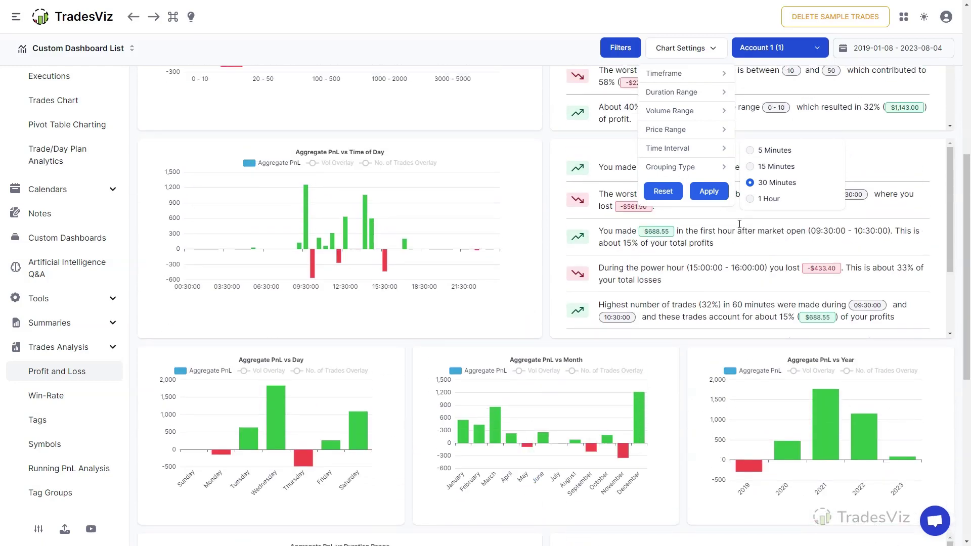
{"action": "left_click", "coordinate": [749, 200]}
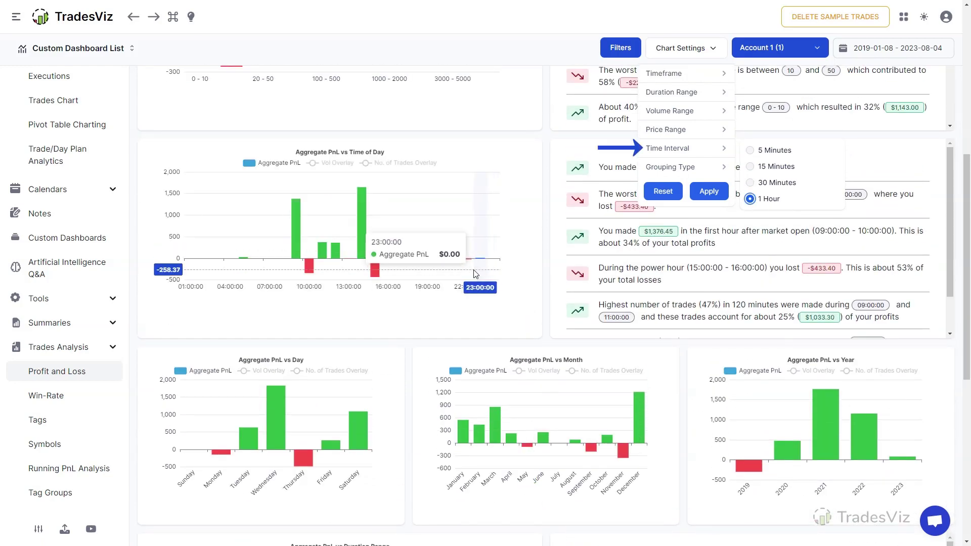
{"action": "left_click", "coordinate": [750, 166]}
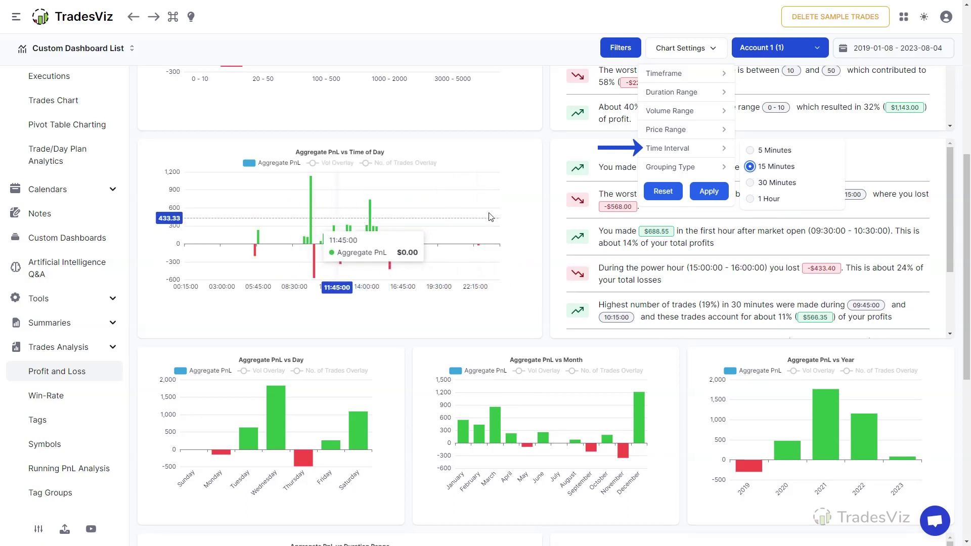
{"action": "left_click", "coordinate": [749, 150]}
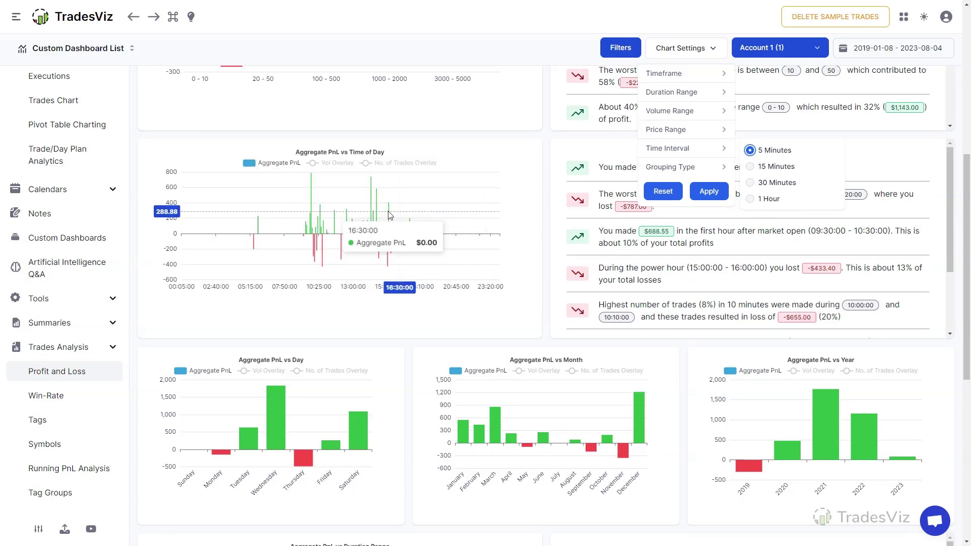
{"action": "left_click", "coordinate": [541, 337]}
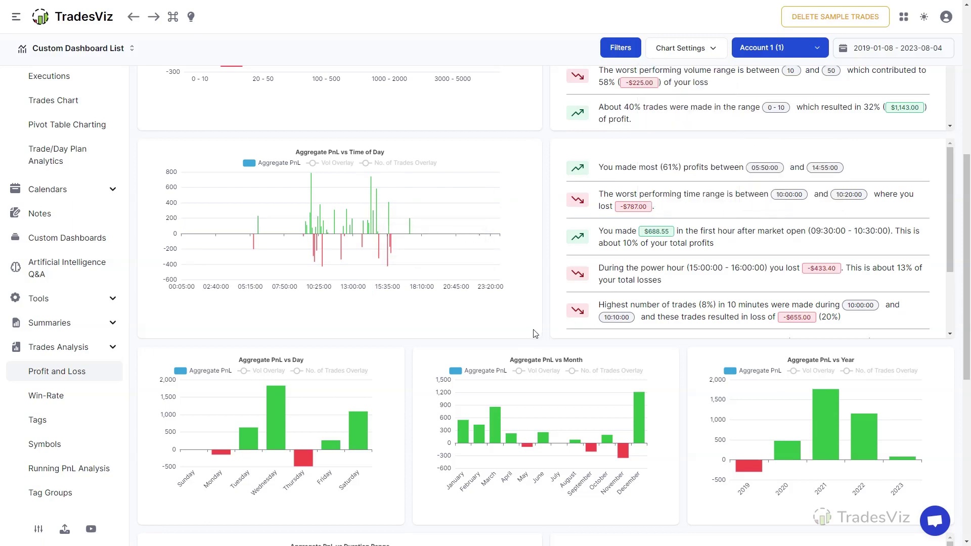
Step: Open the Symbol treemap, cycle its metric through Volume and No. of Trades back to PnL
{"action": "scroll", "coordinate": [91, 306], "scroll_direction": "down", "scroll_amount": 6}
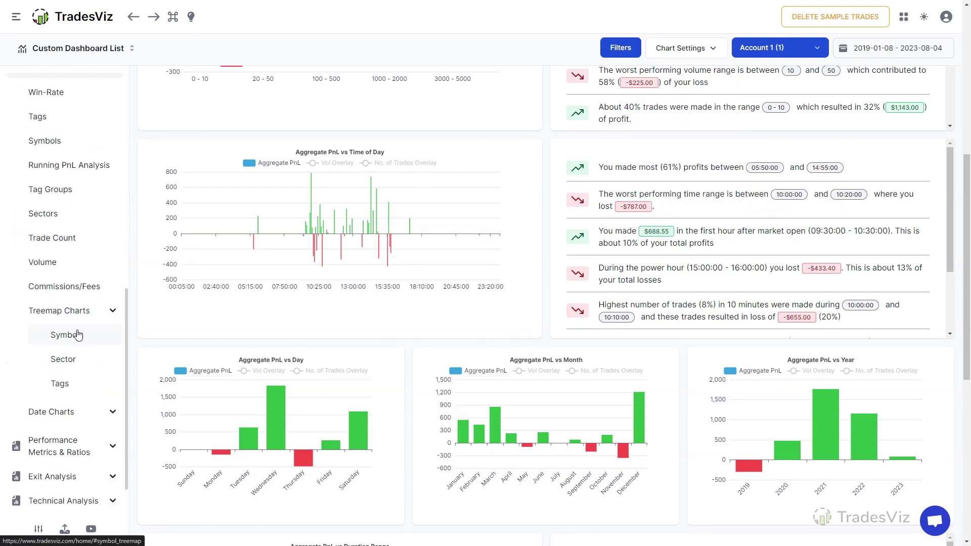
{"action": "left_click", "coordinate": [72, 340]}
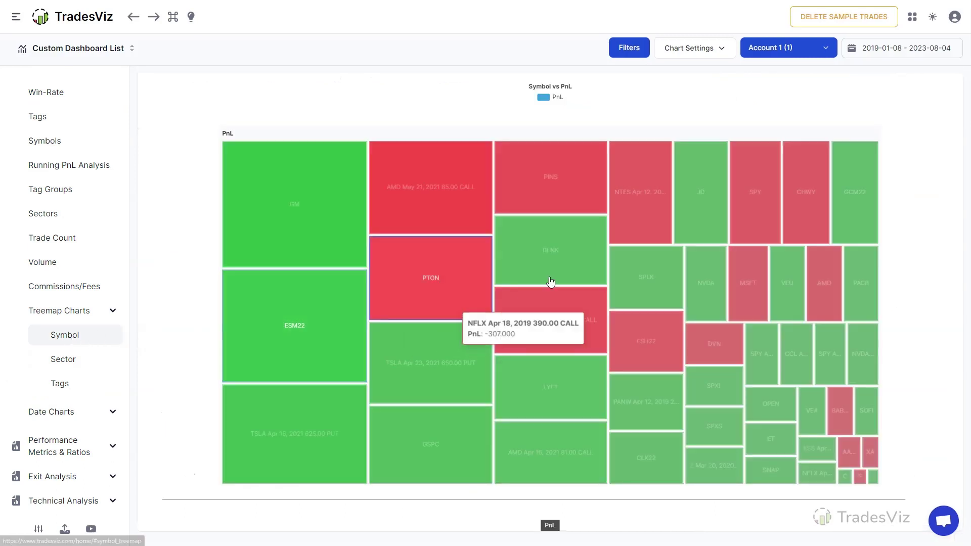
{"action": "left_click", "coordinate": [700, 55]}
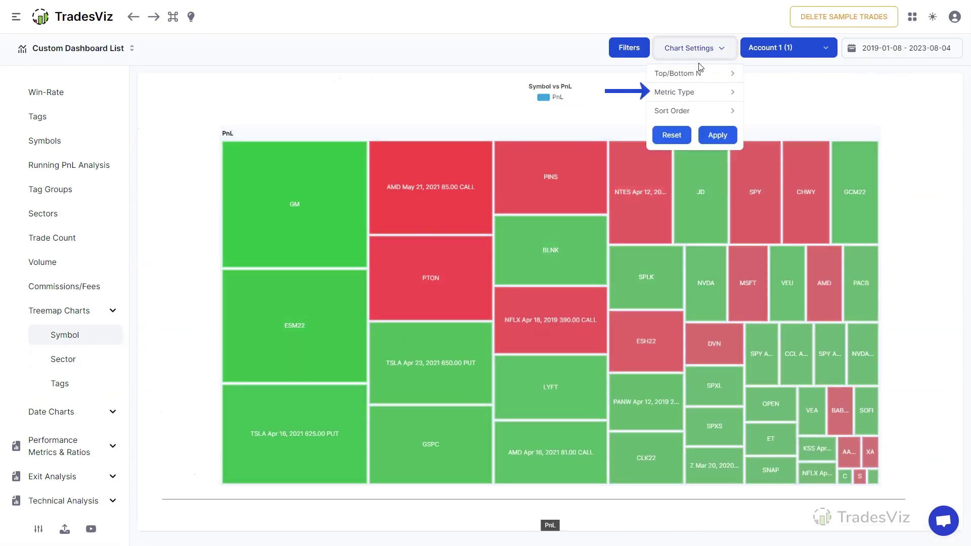
{"action": "left_click", "coordinate": [698, 95]}
{"action": "left_click", "coordinate": [759, 110]}
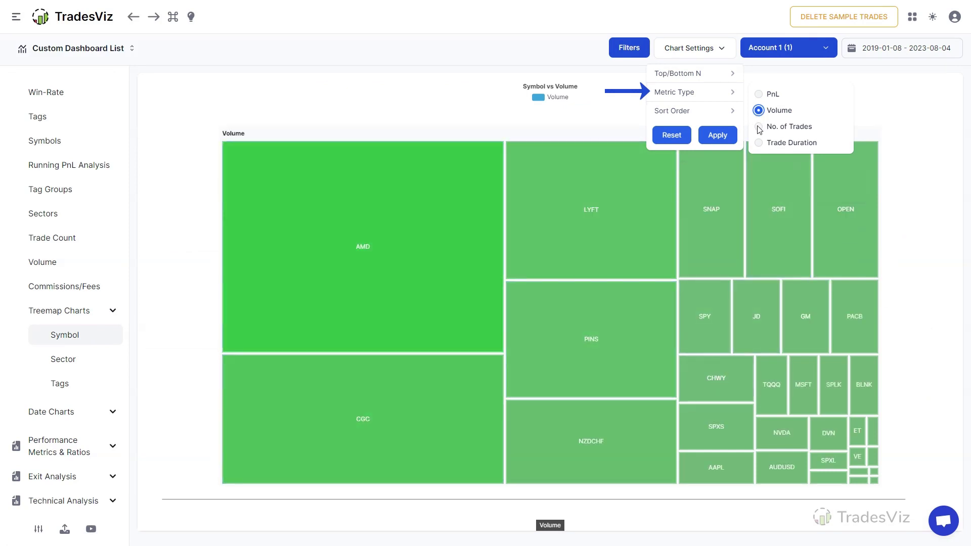
{"action": "left_click", "coordinate": [759, 127]}
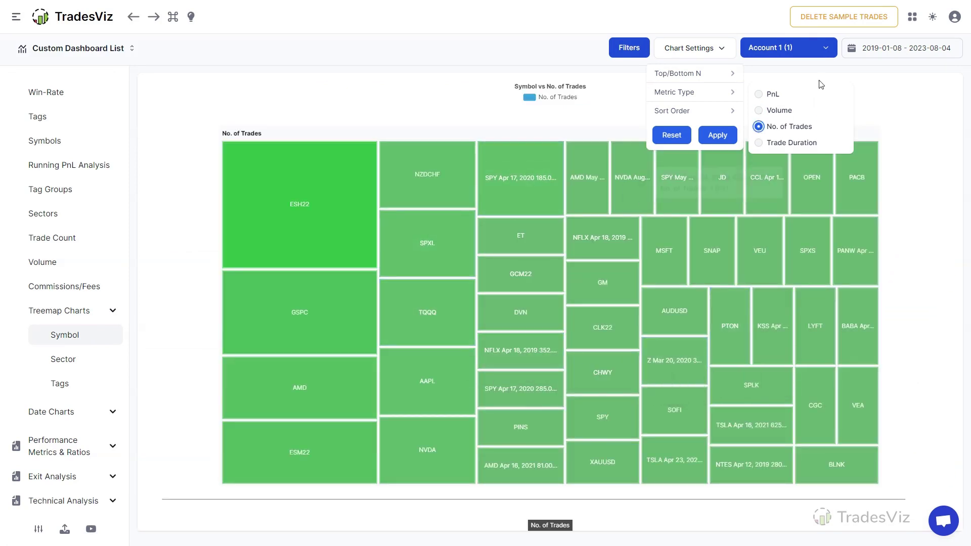
{"action": "left_click", "coordinate": [761, 95]}
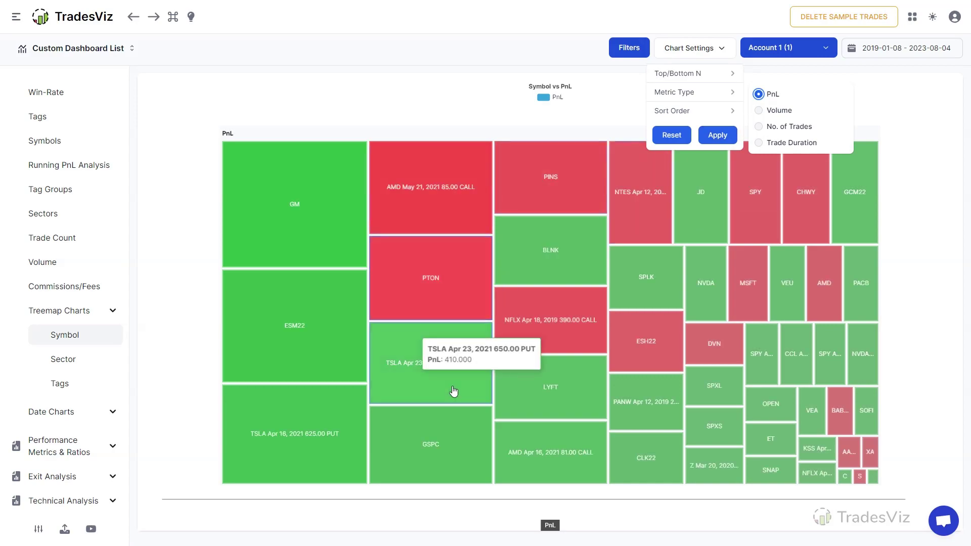
{"action": "left_click", "coordinate": [607, 103]}
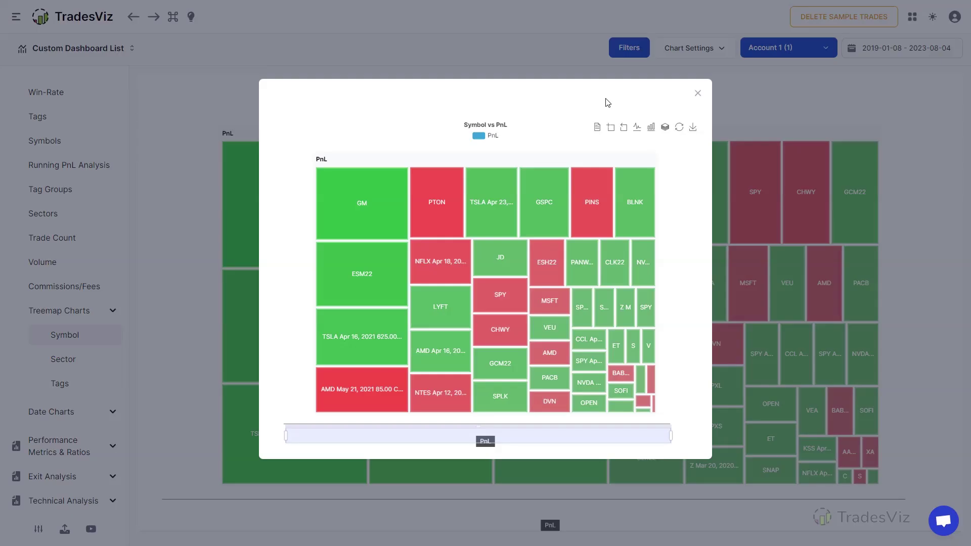
{"action": "left_click", "coordinate": [758, 109]}
Step: Return to the Overview dashboard from the sidebar
{"action": "scroll", "coordinate": [69, 147], "scroll_direction": "up", "scroll_amount": 7}
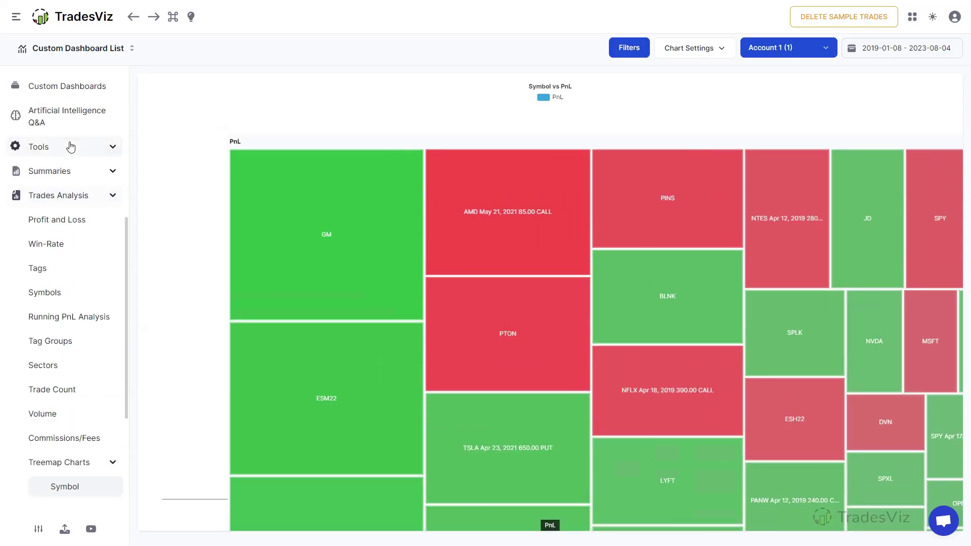
{"action": "scroll", "coordinate": [65, 132], "scroll_direction": "up", "scroll_amount": 3}
{"action": "left_click", "coordinate": [64, 111]}
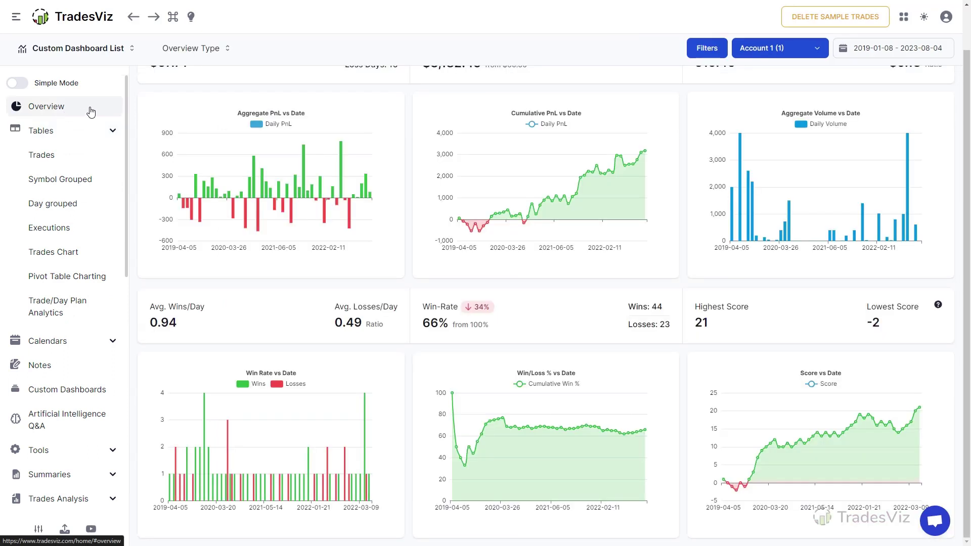